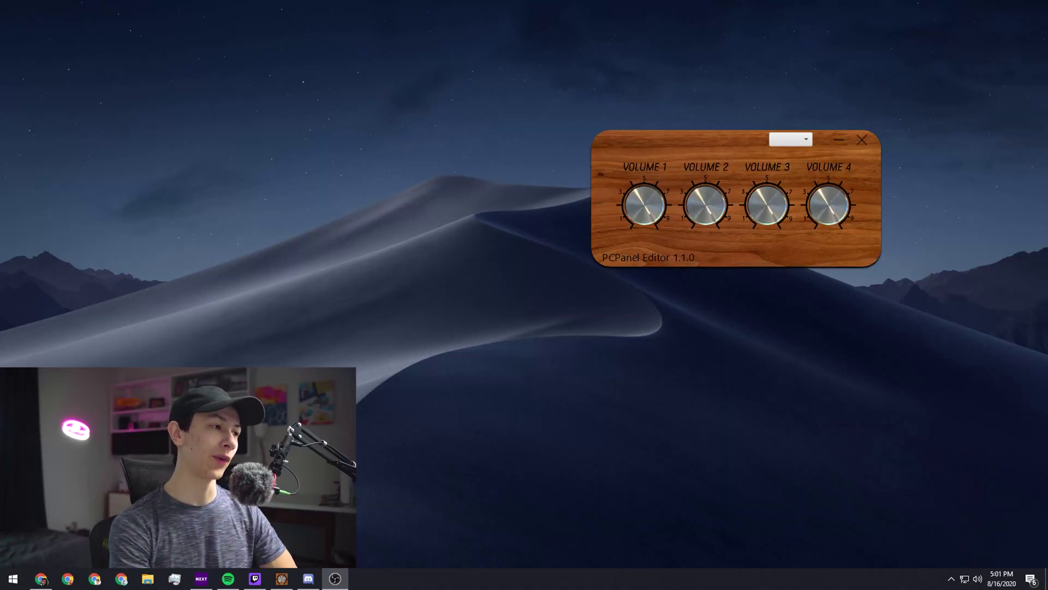
# - Connect to the panel on COM3 and open Knob 1, which toggles Headset and a speaker output
pyautogui.moveTo(676, 155); pyautogui.dragTo(544, 195)
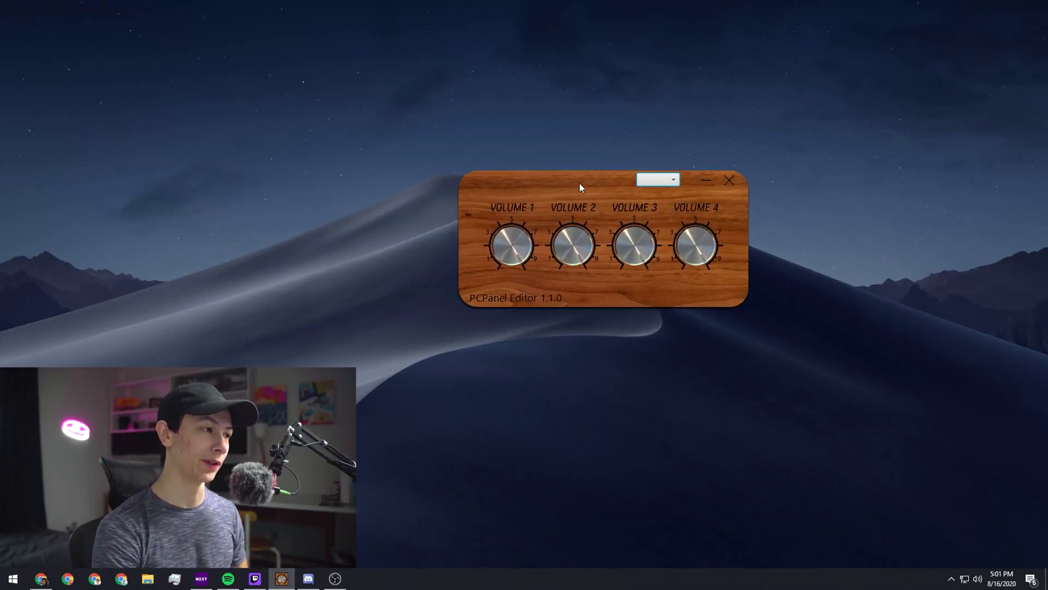
pyautogui.click(671, 183)
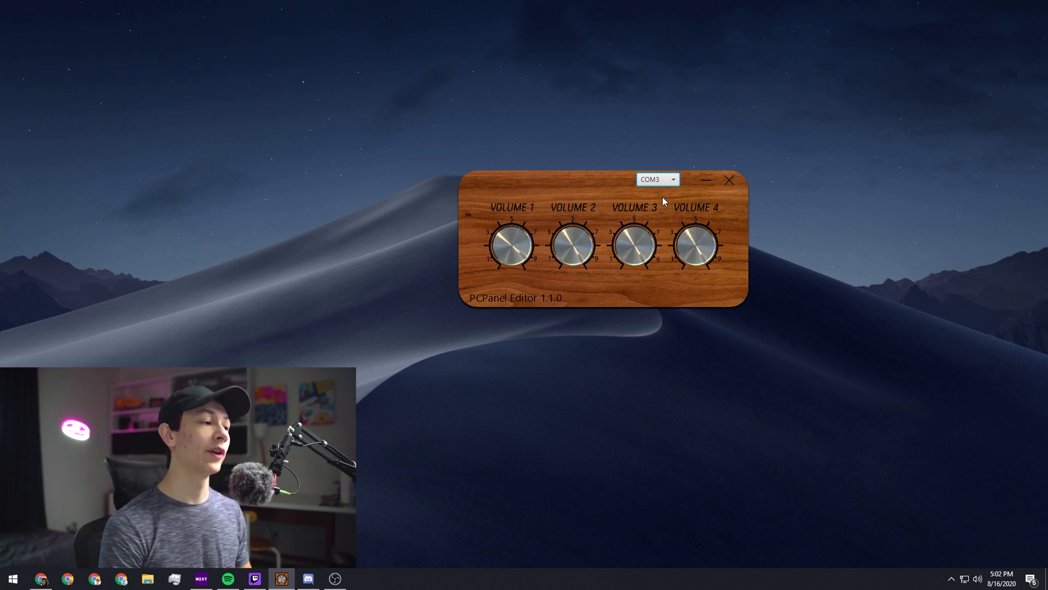
pyautogui.click(512, 244)
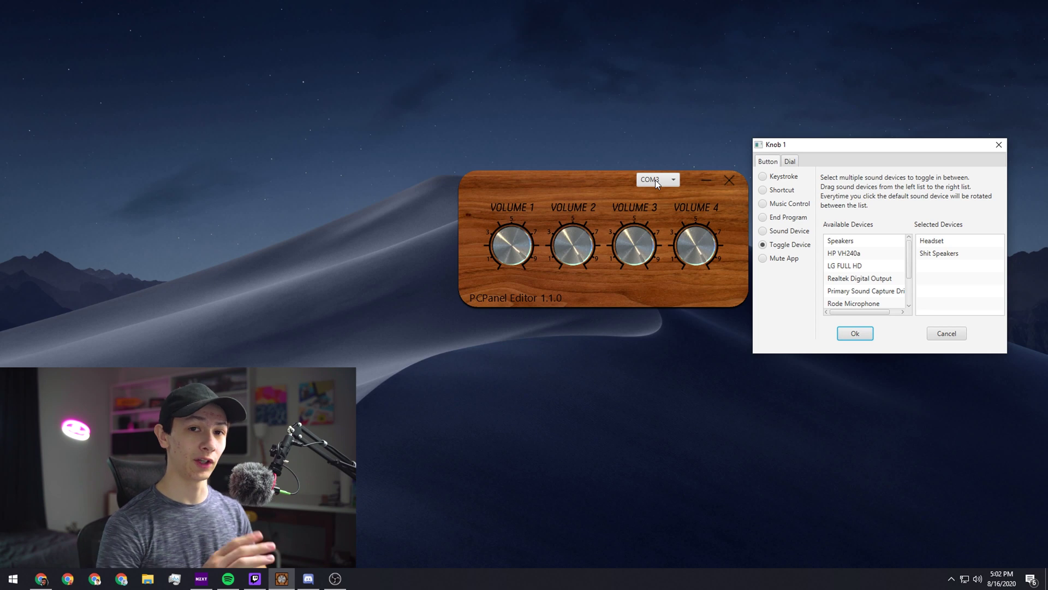
# - Check Knob 1's chrome.exe dial, open Volume Mixer beside the editor, then open Knob 3
pyautogui.hotkey('ctrl', 'Tab')
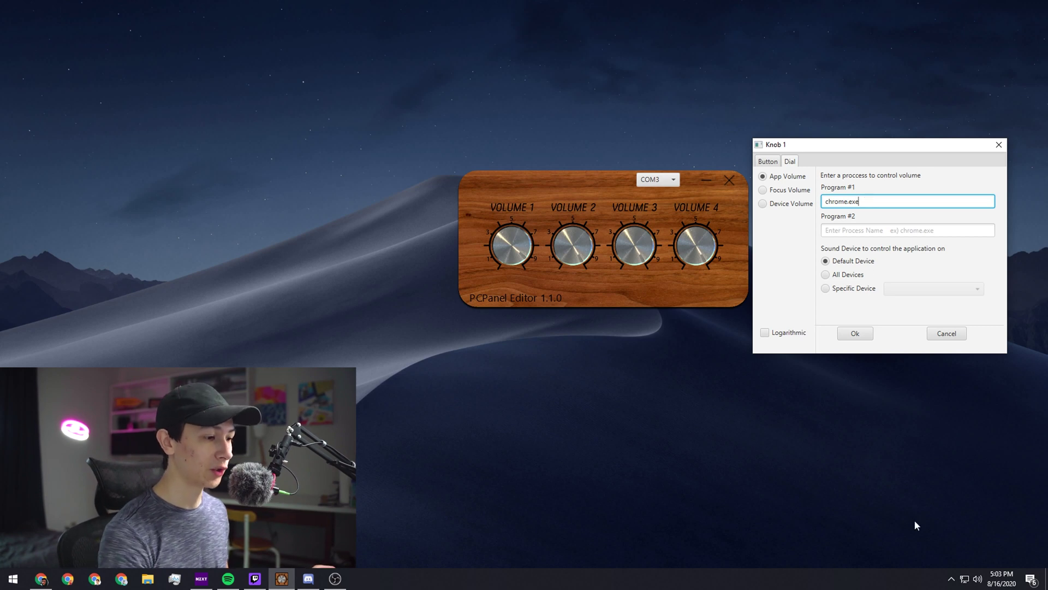
pyautogui.rightClick(976, 580)
pyautogui.click(984, 512)
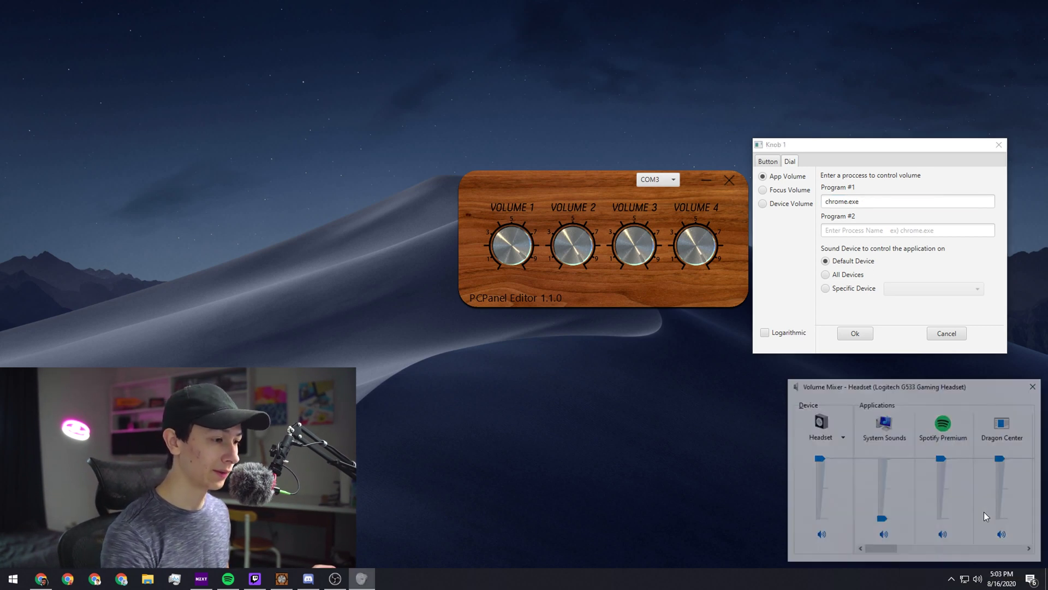
pyautogui.moveTo(935, 392); pyautogui.dragTo(293, 170)
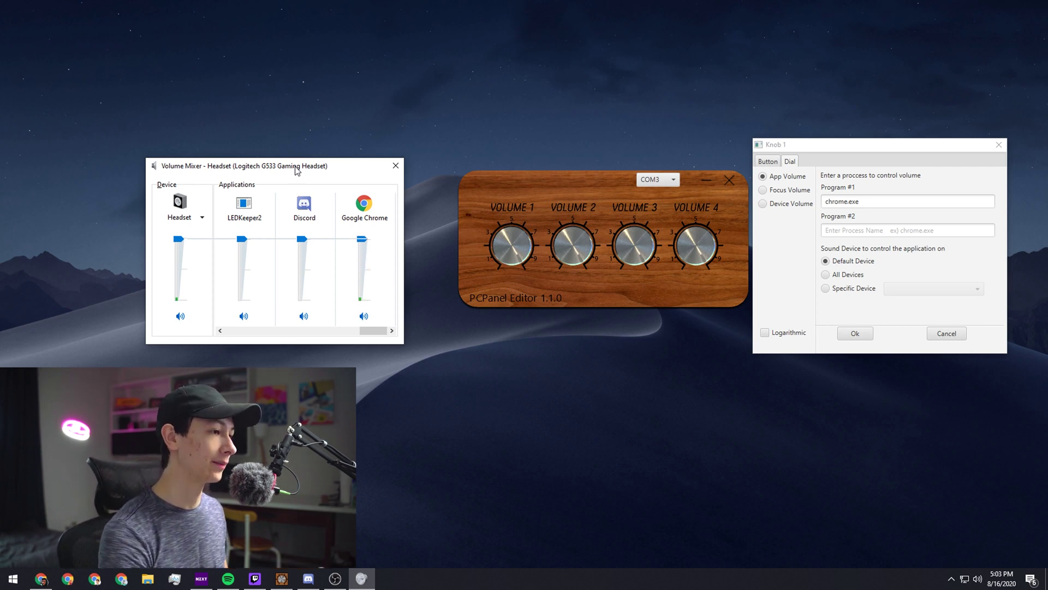
pyautogui.click(999, 145)
pyautogui.click(644, 248)
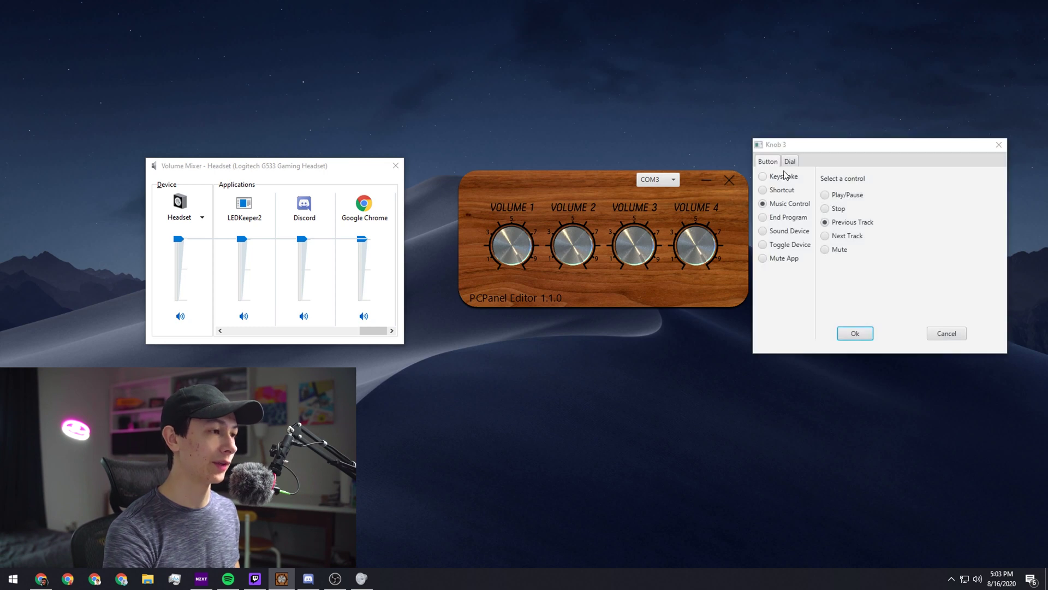
pyautogui.click(788, 163)
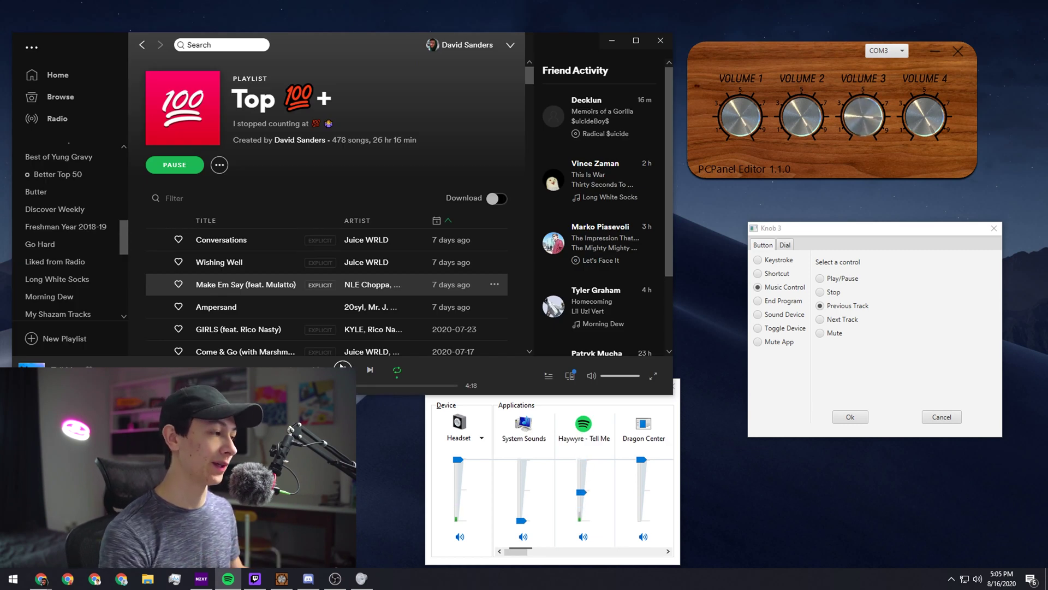
pyautogui.click(609, 42)
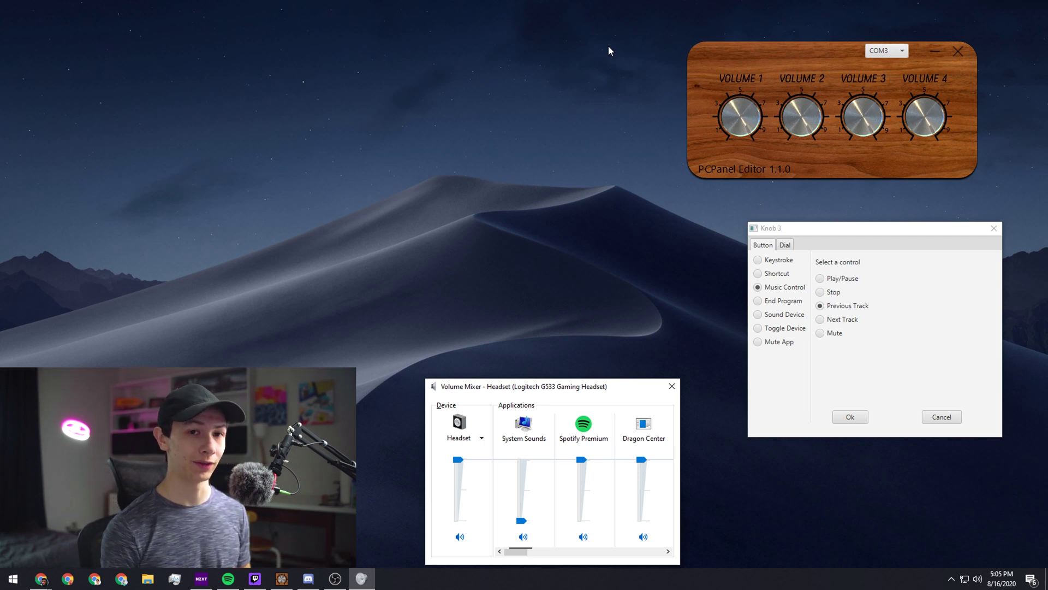
pyautogui.click(785, 244)
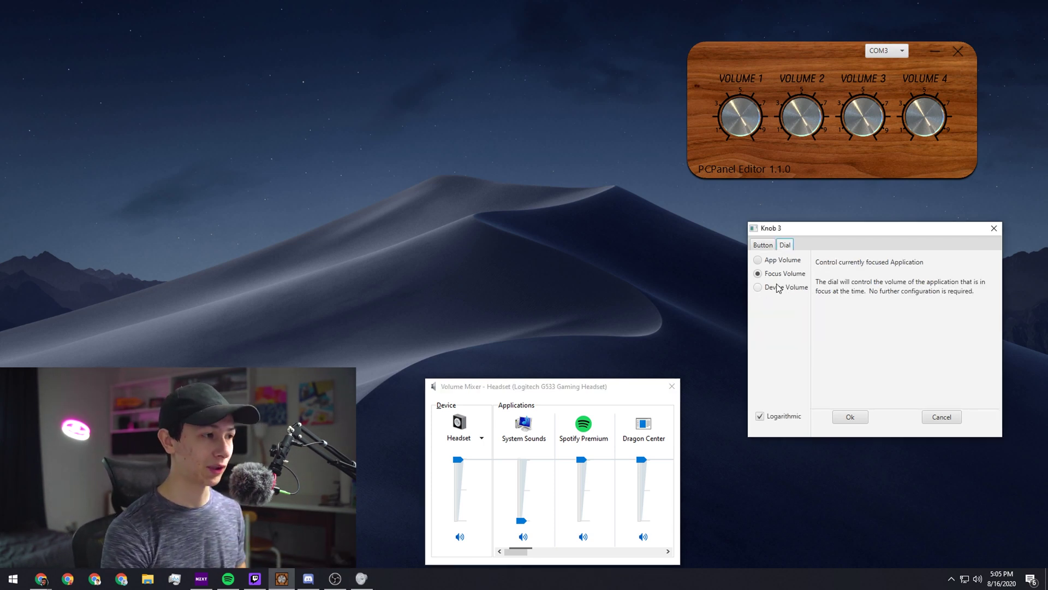
# - Set Knob 3's dial to Device Volume, save it, and move Volume Mixer beside the editor
pyautogui.click(786, 288)
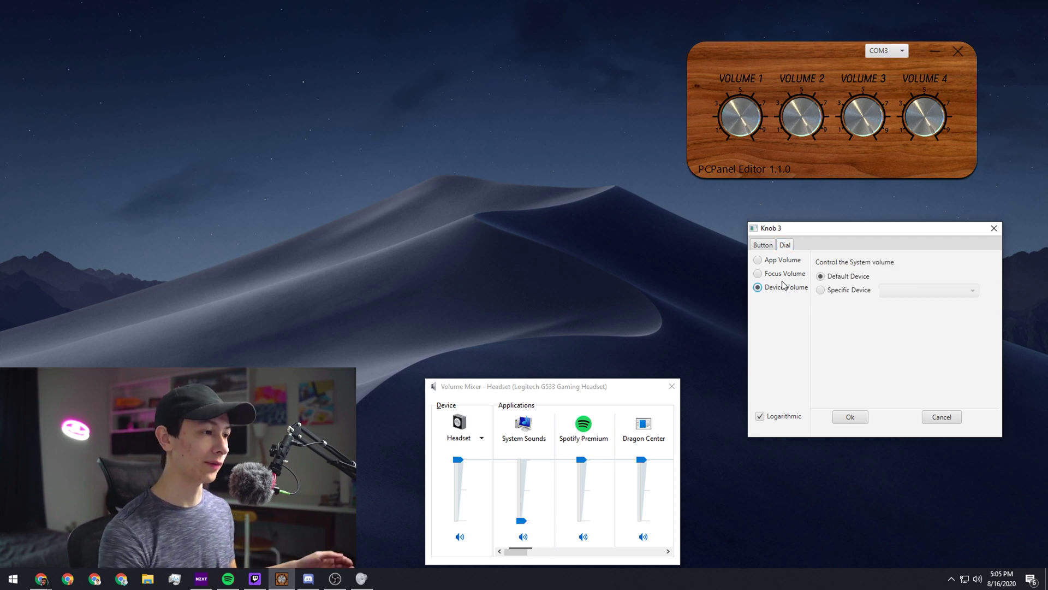
pyautogui.click(852, 418)
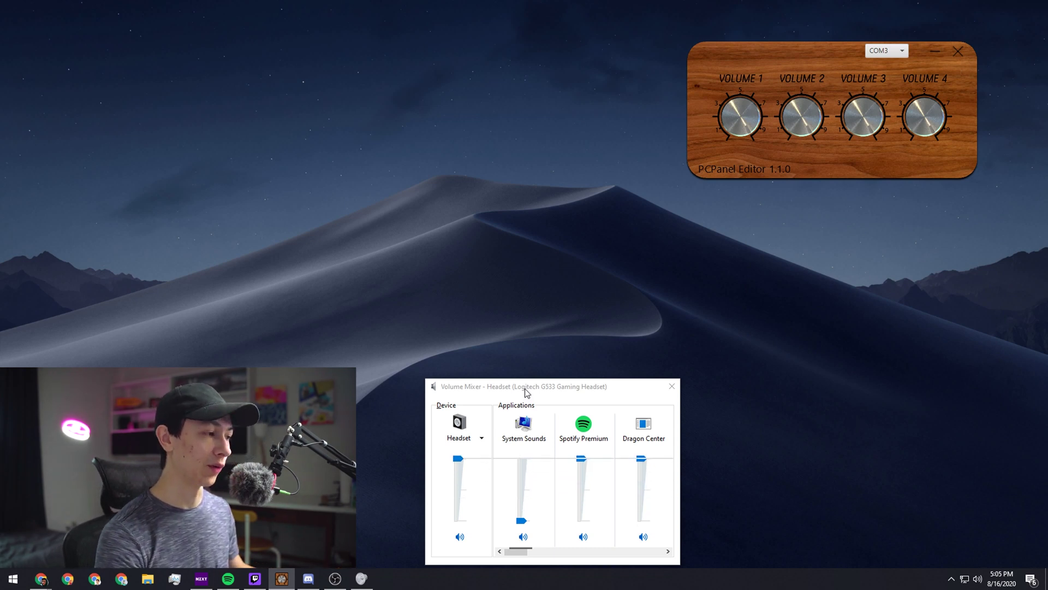
pyautogui.moveTo(527, 392); pyautogui.dragTo(798, 263)
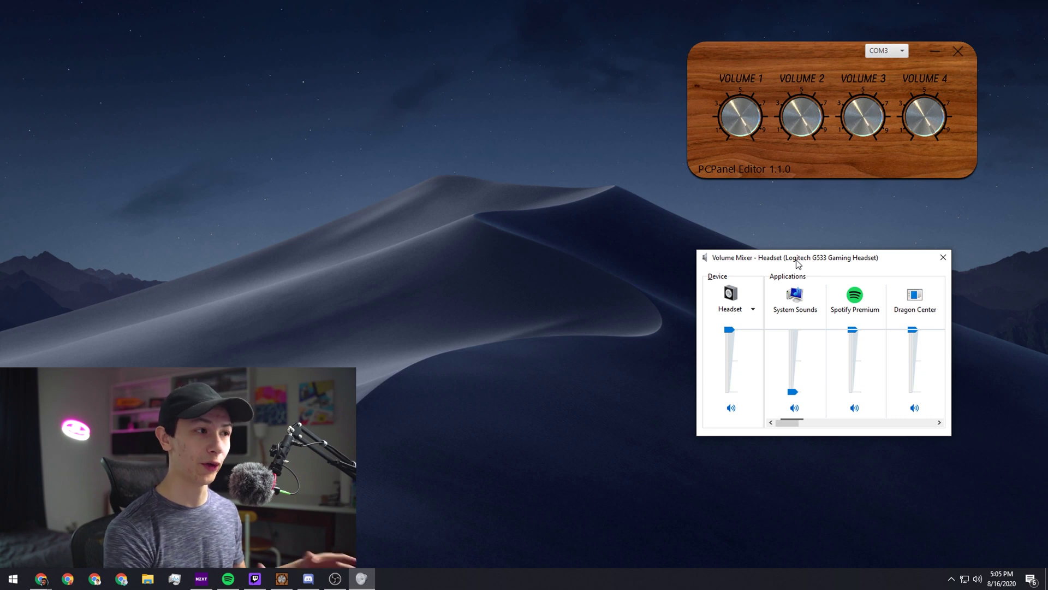
# - Reopen Knob 3 and change its dial to Focus Volume, then confirm
pyautogui.click(878, 107)
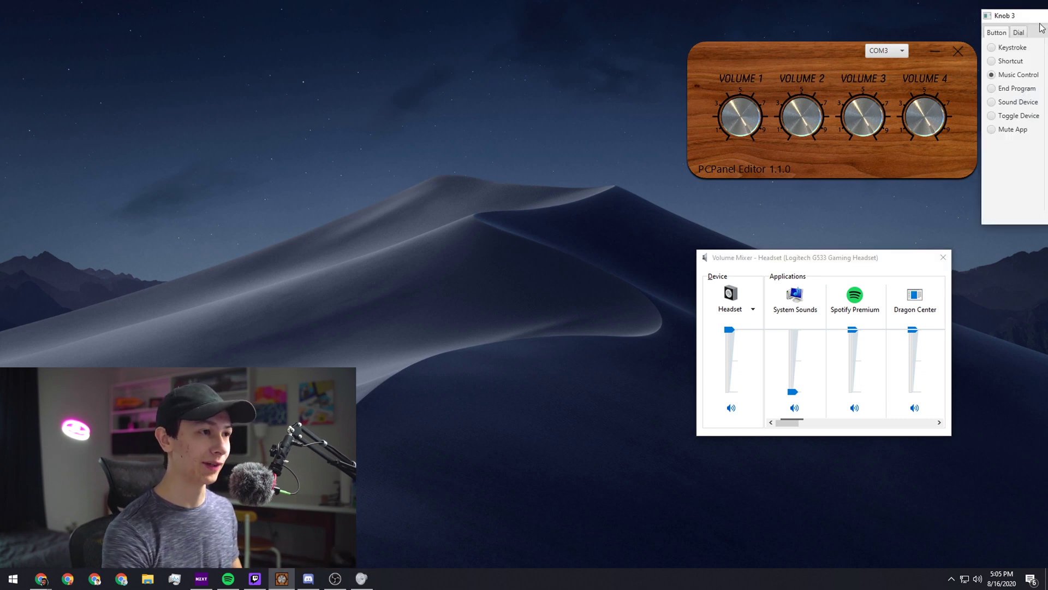
pyautogui.moveTo(1040, 26); pyautogui.dragTo(507, 149)
pyautogui.click(485, 159)
pyautogui.click(485, 189)
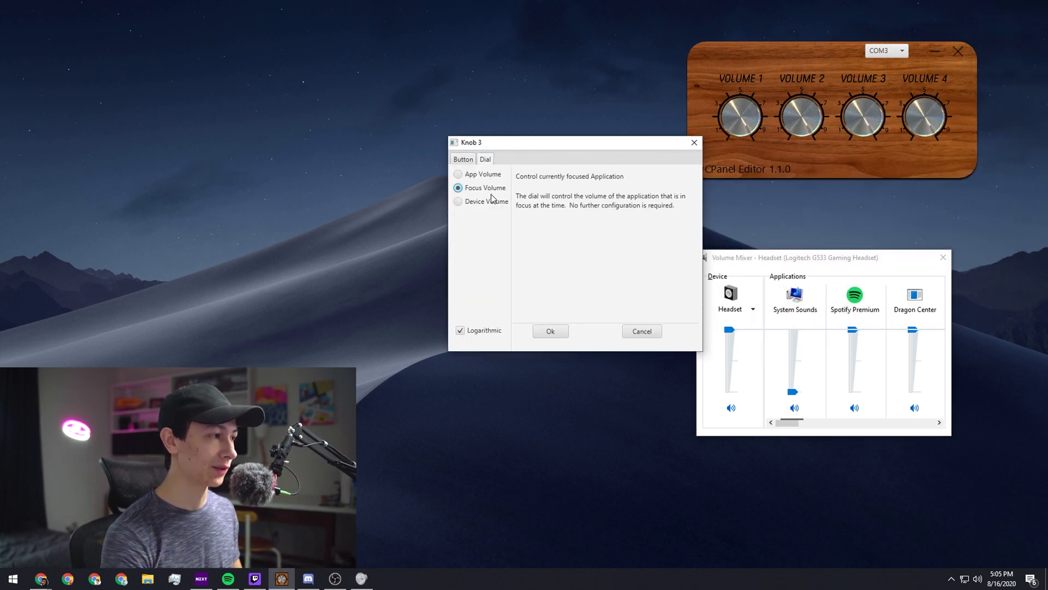
pyautogui.click(550, 331)
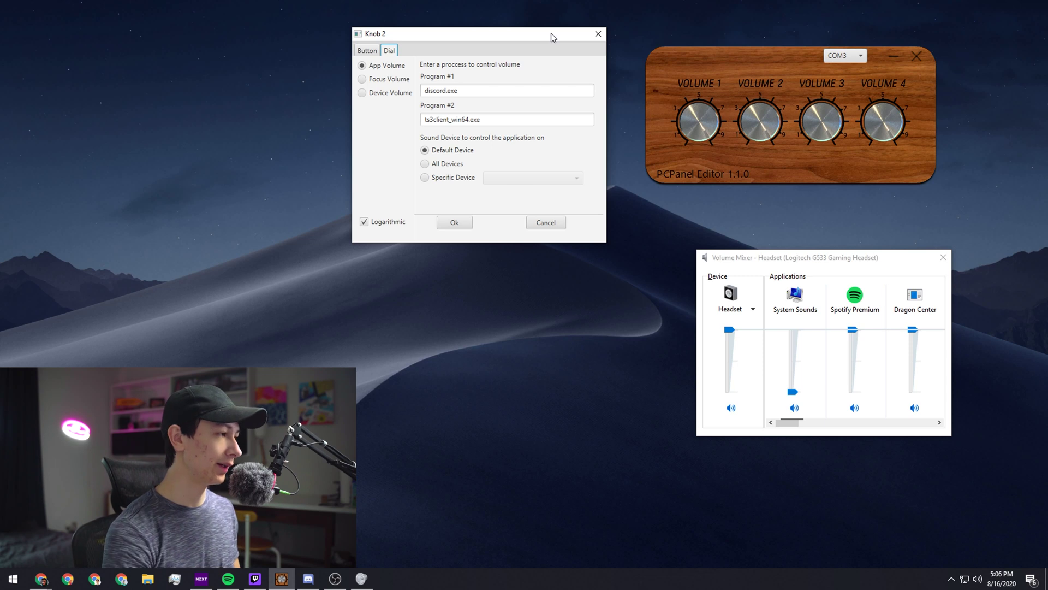
# - Review Knob 2's program fields, discord.exe and ts3client_win64.exe
pyautogui.click(494, 90)
pyautogui.click(495, 91)
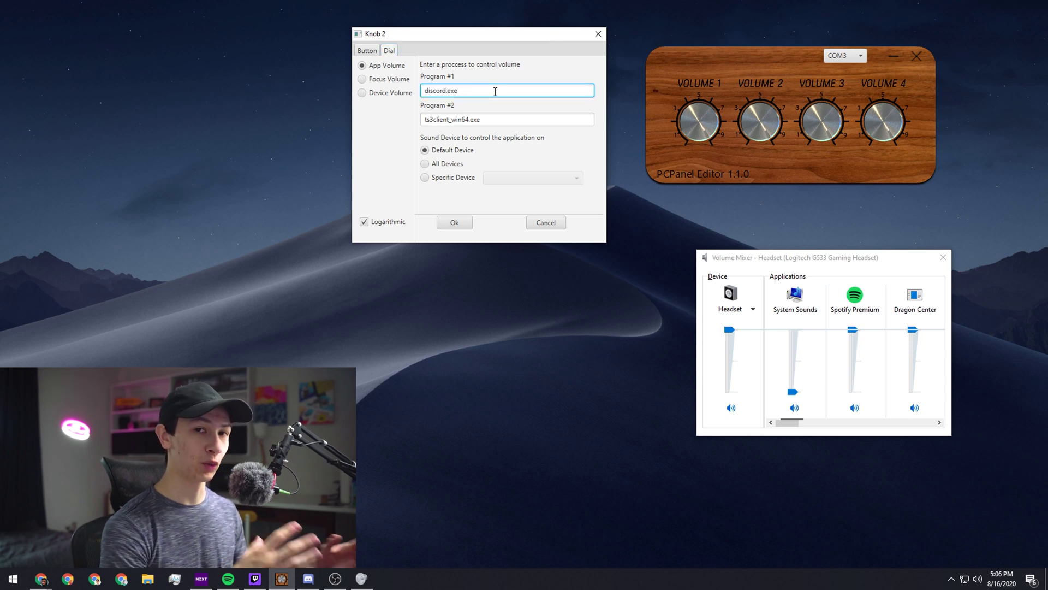
pyautogui.click(513, 125)
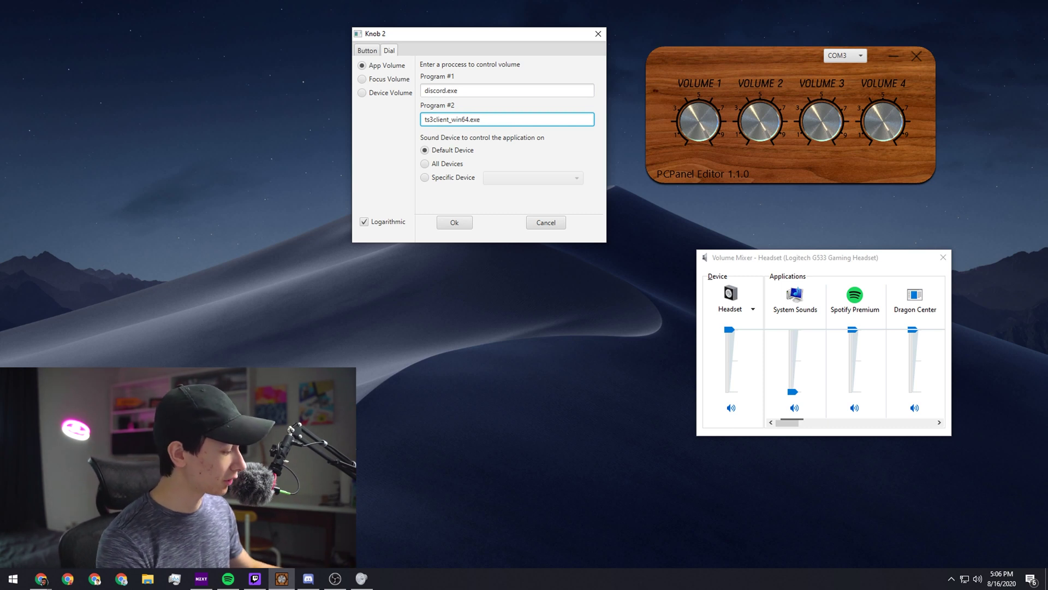
# - Search Start for 'team', dismiss it, and open Task Manager with Ctrl+Shift+Esc
pyautogui.press('super')
pyautogui.write('team')
pyautogui.press('Escape')
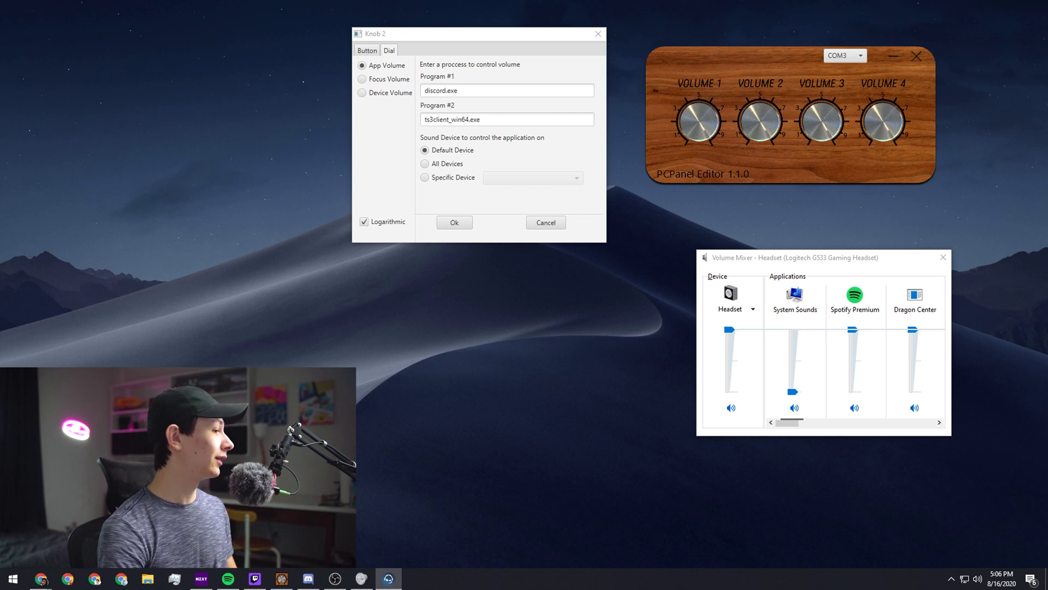
pyautogui.hotkey('ctrl', 'shift', 'Escape')
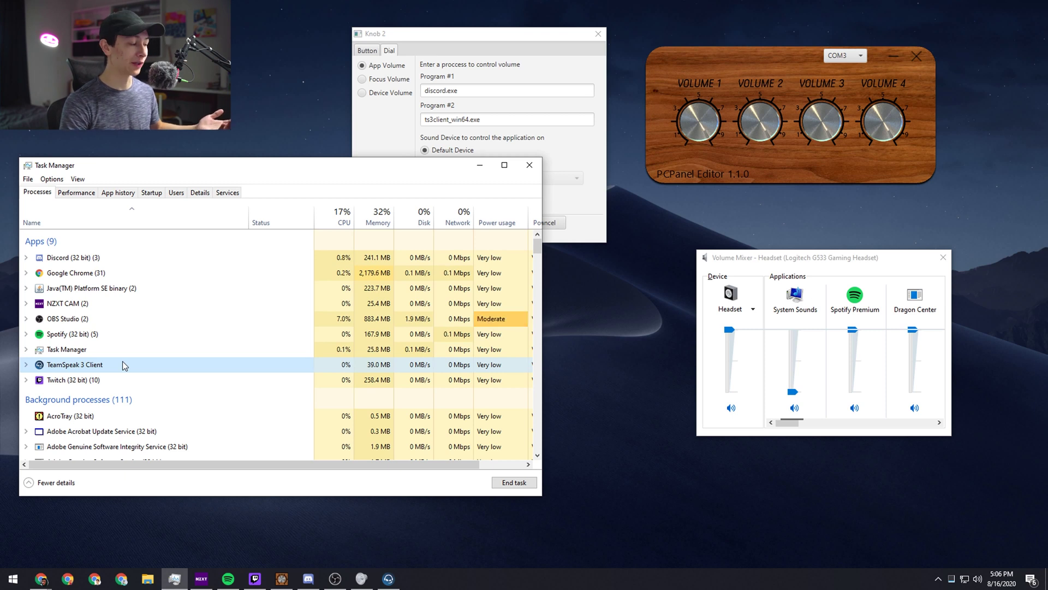
# - Confirm TeamSpeak 3 Client's file name is ts3client_win64.exe in Properties, then return to Knob 2
pyautogui.rightClick(123, 361)
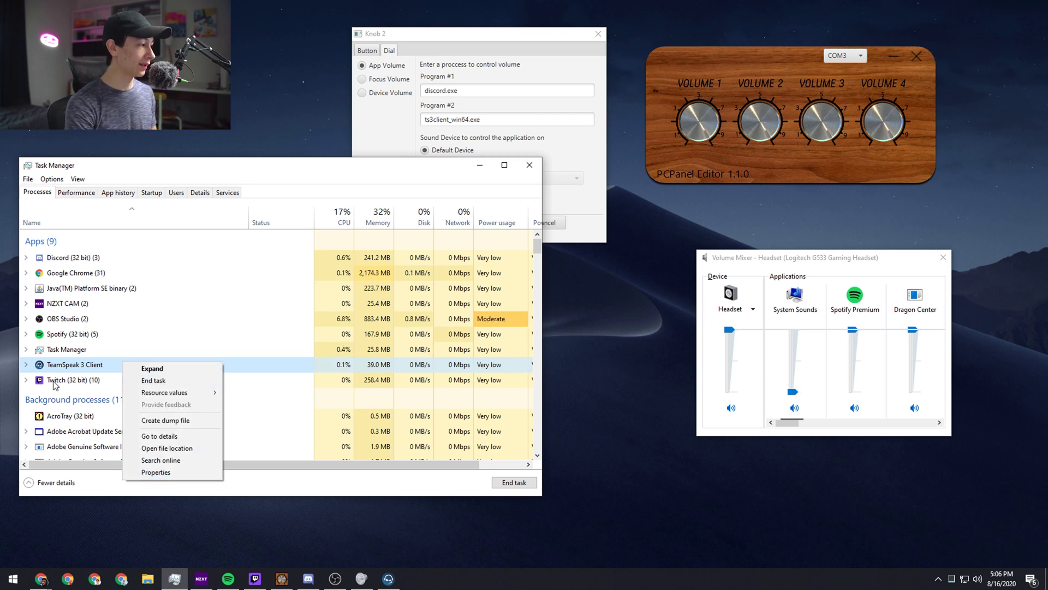
pyautogui.click(187, 471)
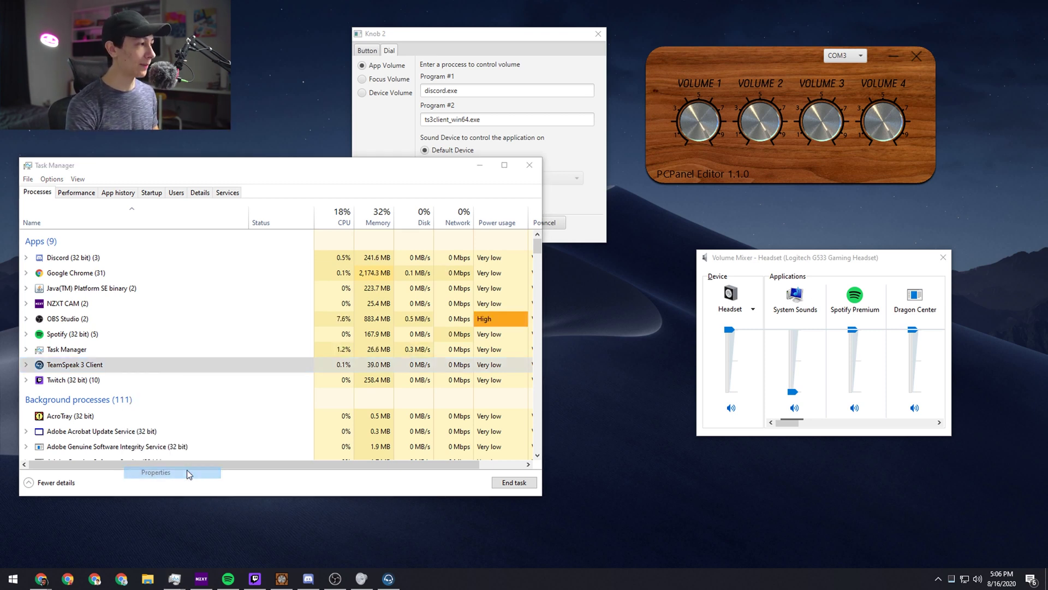
pyautogui.moveTo(308, 324); pyautogui.dragTo(239, 328)
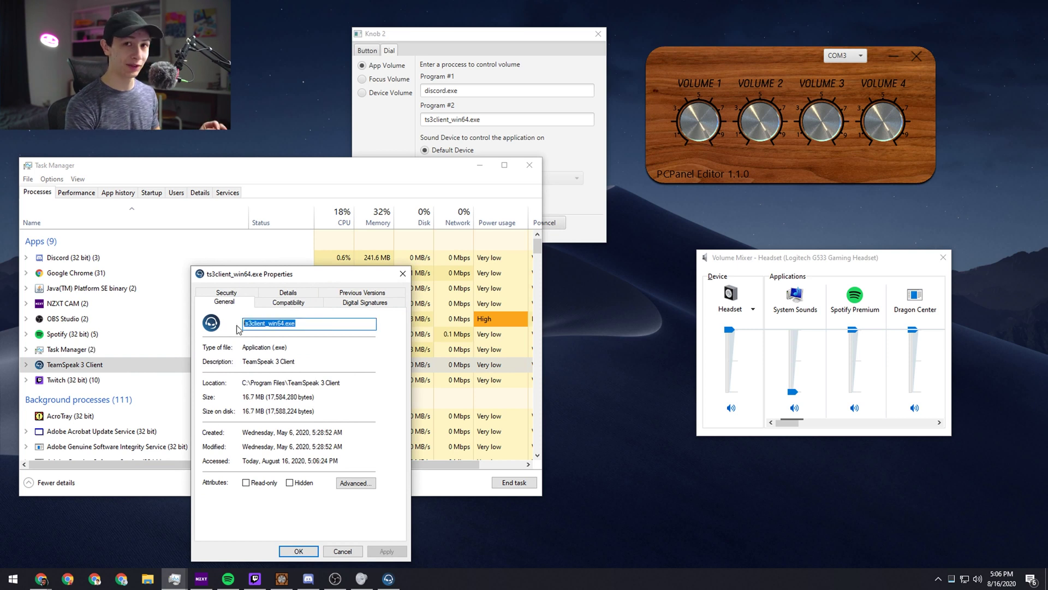
pyautogui.click(496, 31)
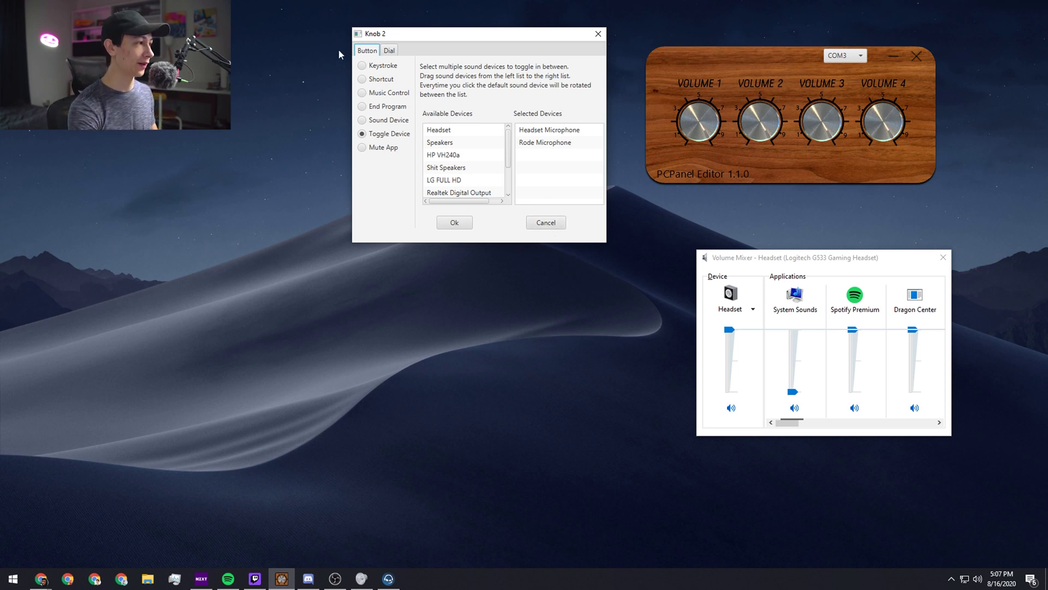
# - Try a Ctrl+S keystroke on Knob 2's button, then switch it to a Blender 2.83 Shortcut
pyautogui.click(378, 65)
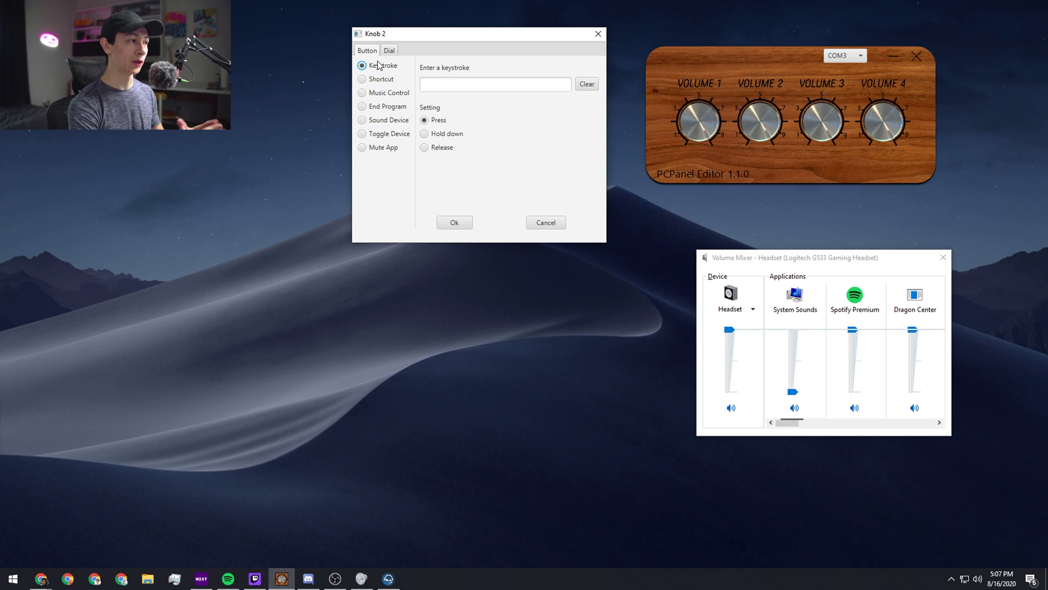
pyautogui.click(447, 86)
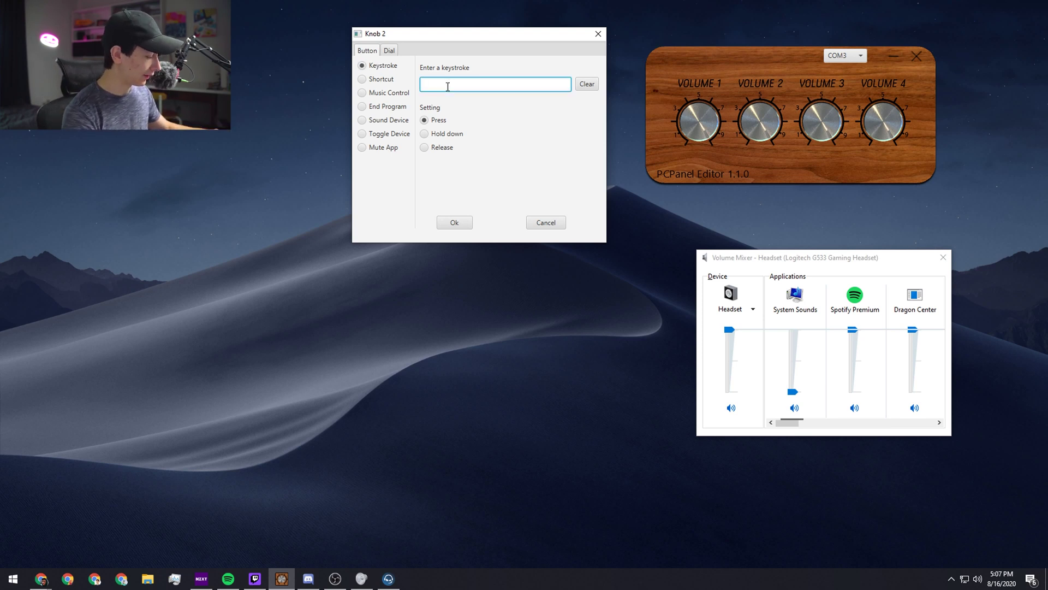
pyautogui.hotkey('ctrl', 's')
pyautogui.click(262, 244)
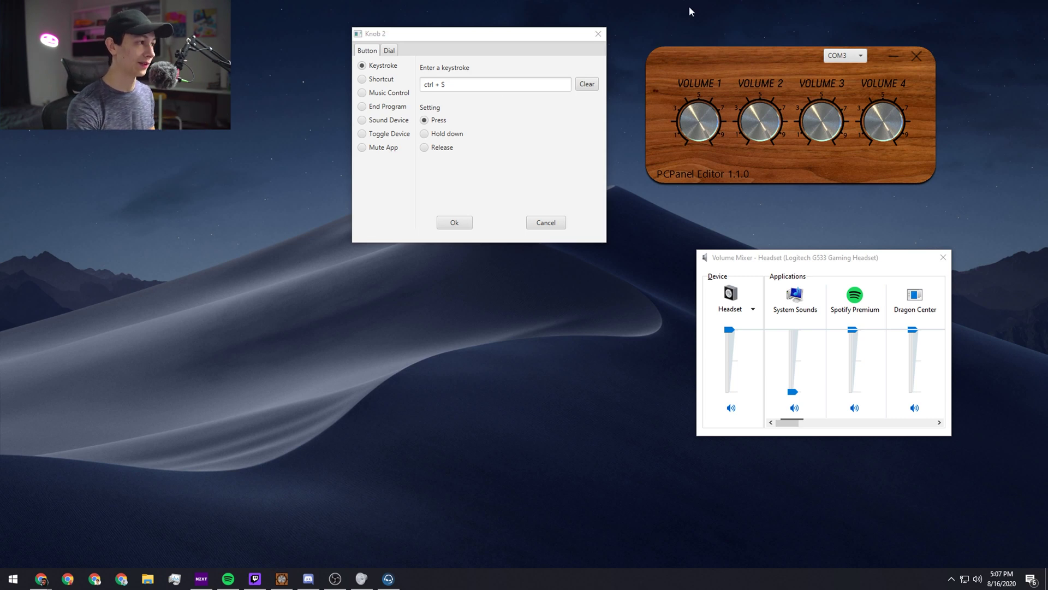
pyautogui.click(381, 81)
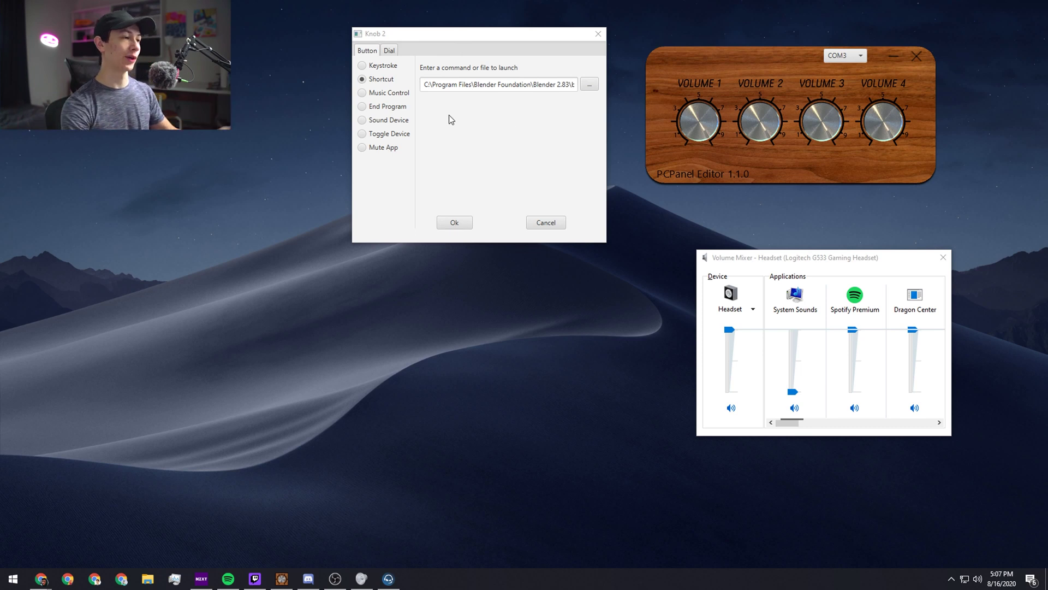
# - Save and test the Blender shortcut, then set Knob 2's button to Music Control Play/Pause
pyautogui.click(454, 223)
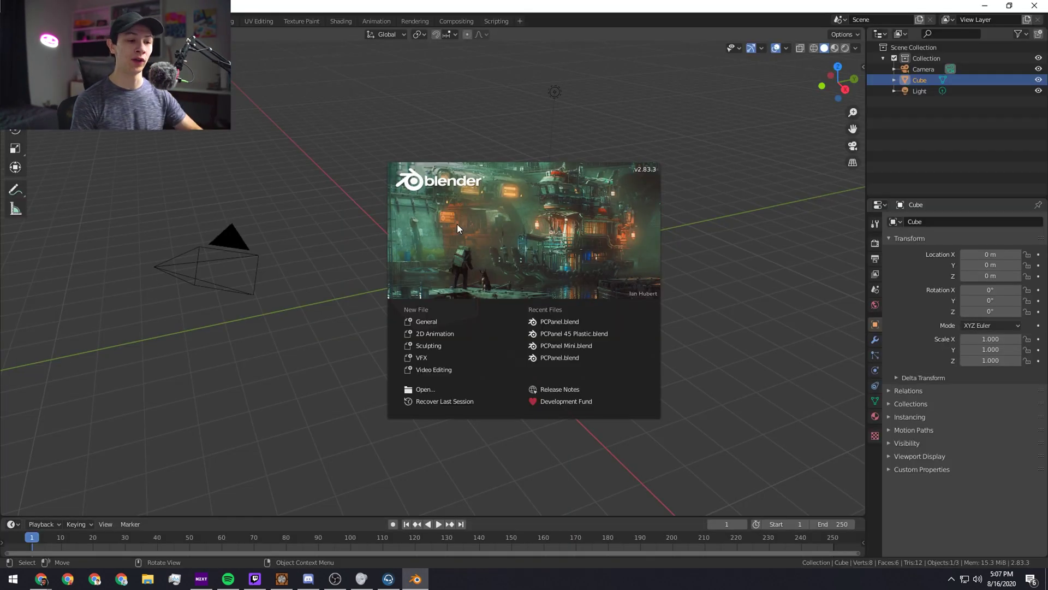
pyautogui.click(1034, 6)
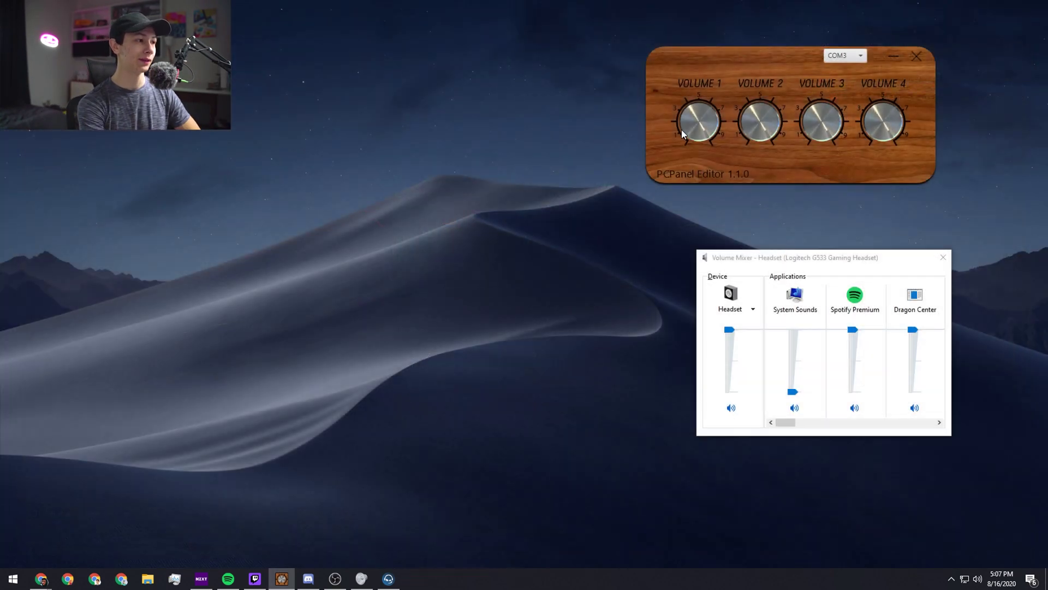
pyautogui.click(757, 120)
pyautogui.moveTo(1037, 26); pyautogui.dragTo(384, 62)
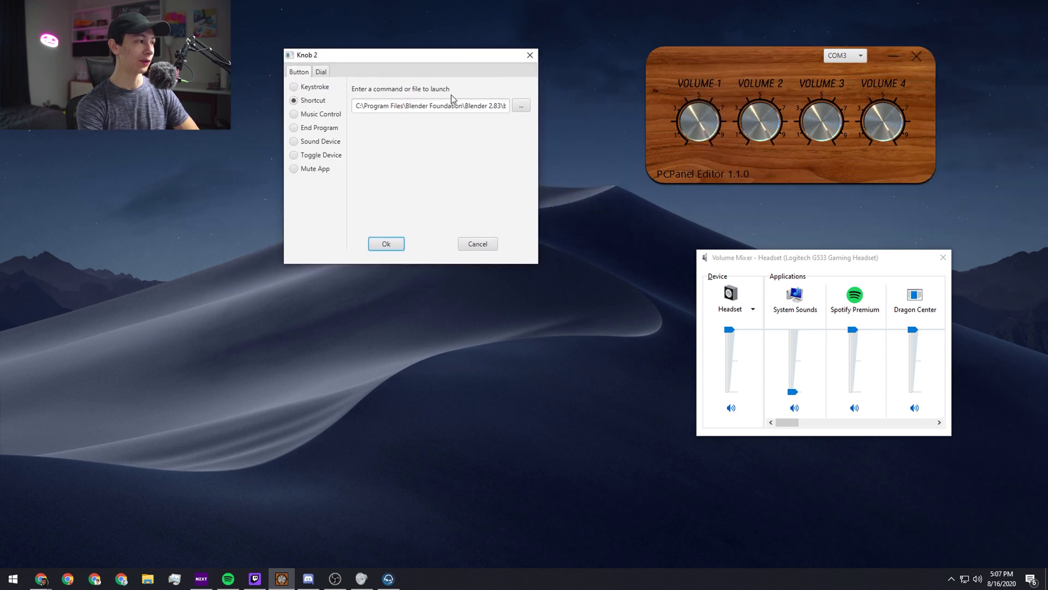
pyautogui.click(311, 116)
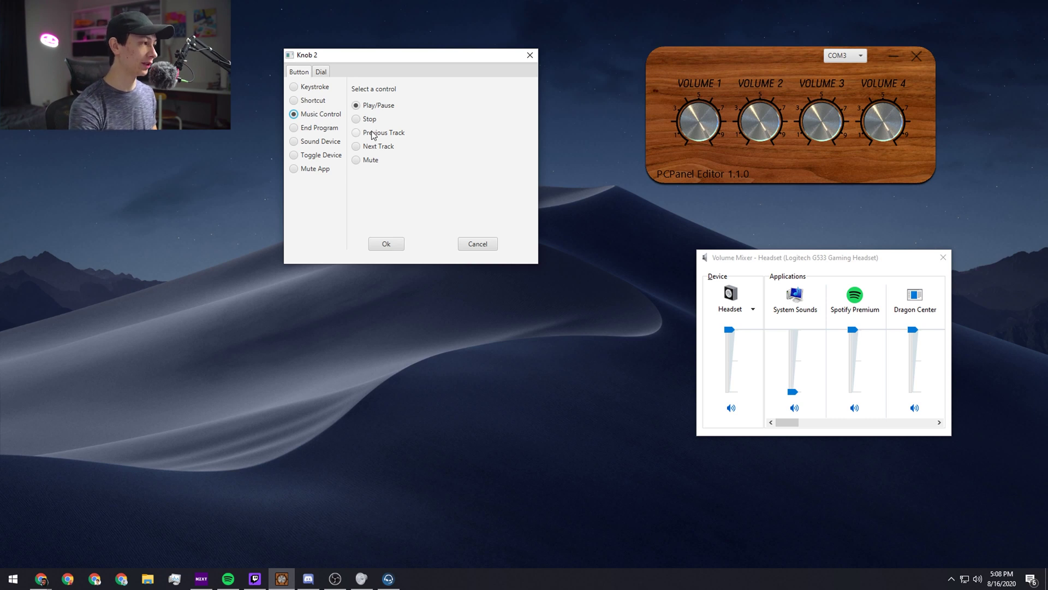
# - Set Knob 2's button to End Program spotify.exe, save, and test it on Spotify
pyautogui.click(321, 130)
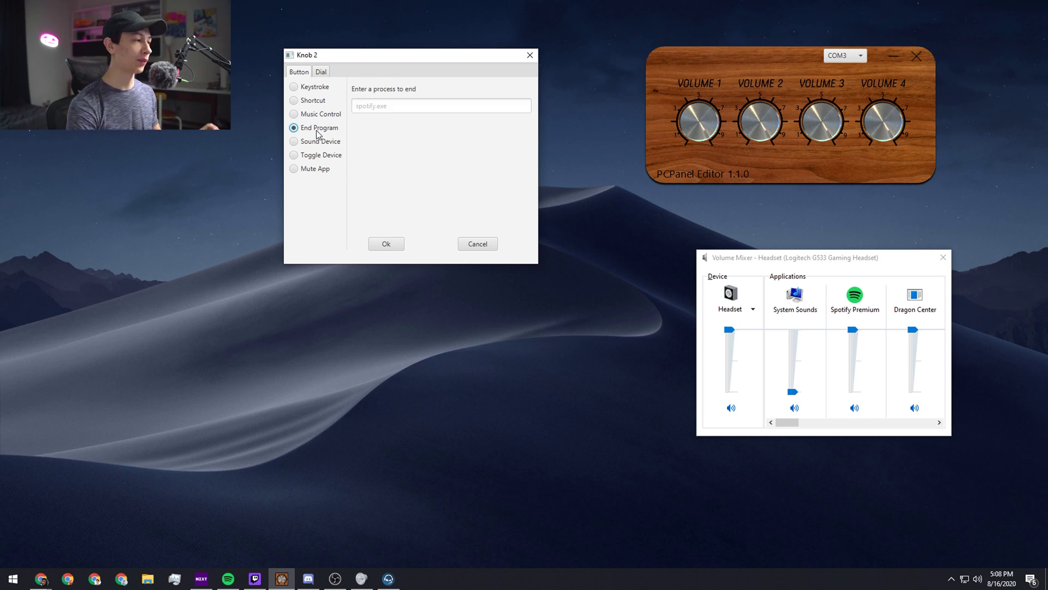
pyautogui.click(398, 109)
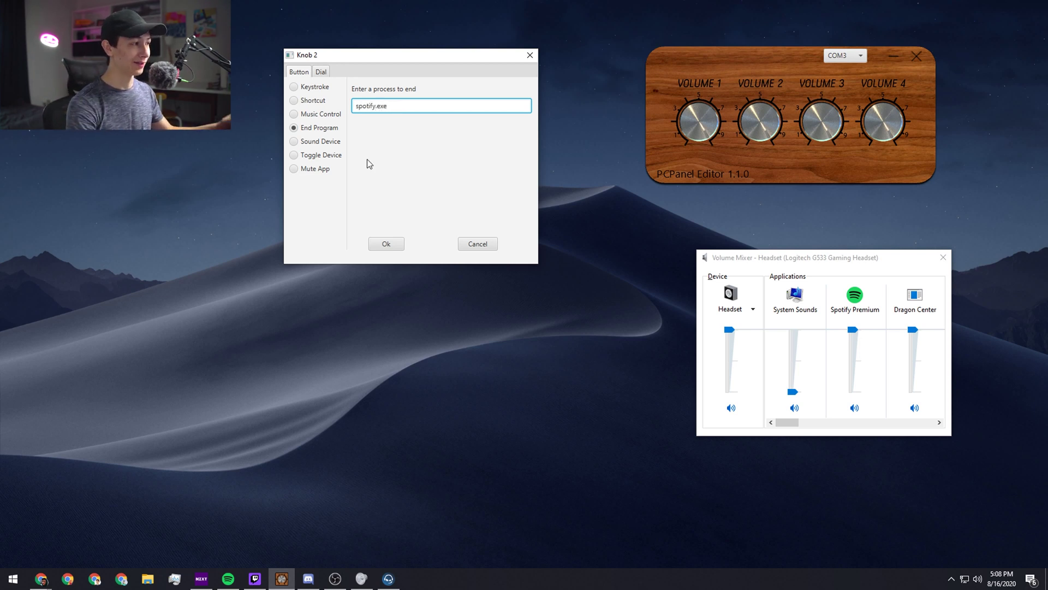
pyautogui.click(383, 243)
pyautogui.click(234, 583)
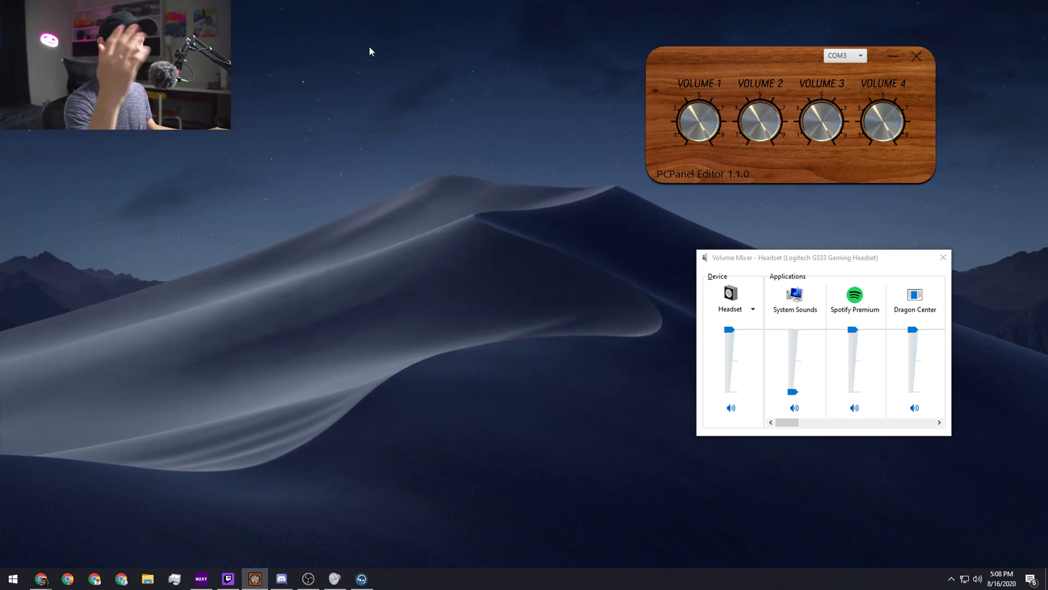
# - Reopen Knob 2, choose Sound Device for its button, and open the device list
pyautogui.click(830, 112)
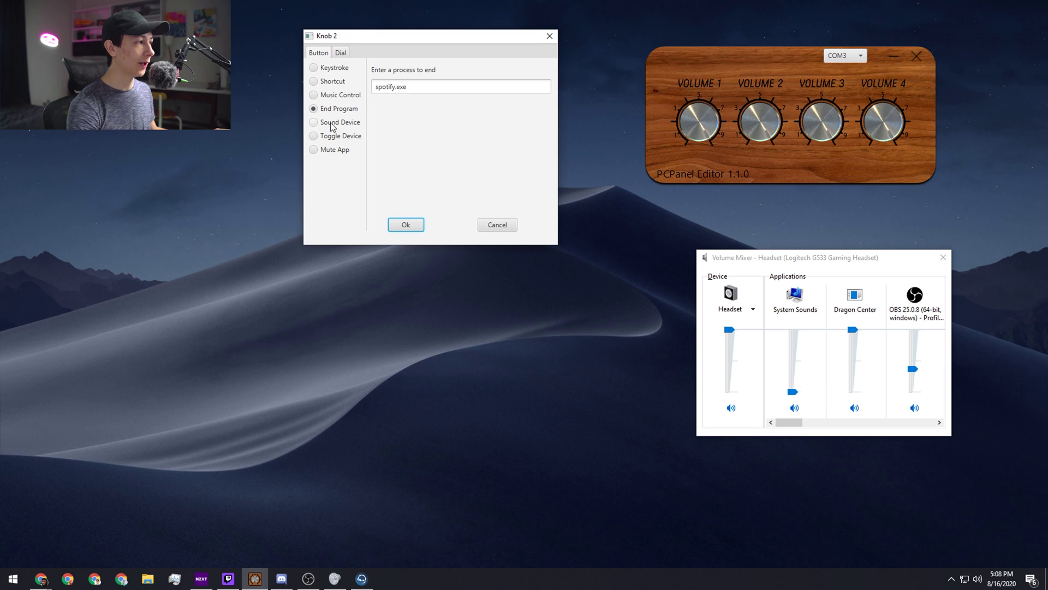
pyautogui.click(334, 122)
pyautogui.click(464, 85)
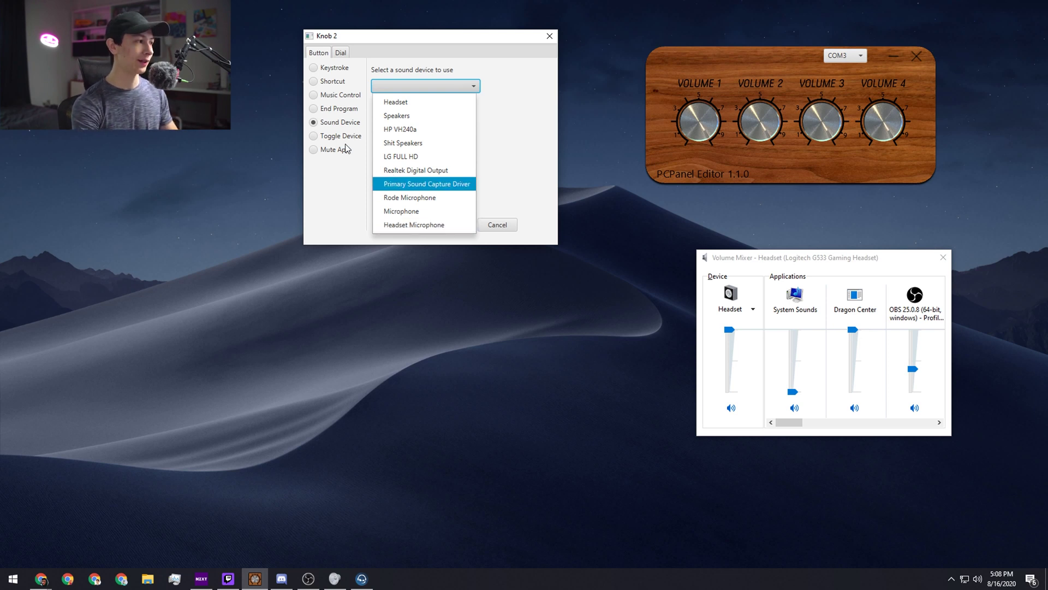
# - Close the sound device list without picking a device, leaving the field empty
pyautogui.click(525, 130)
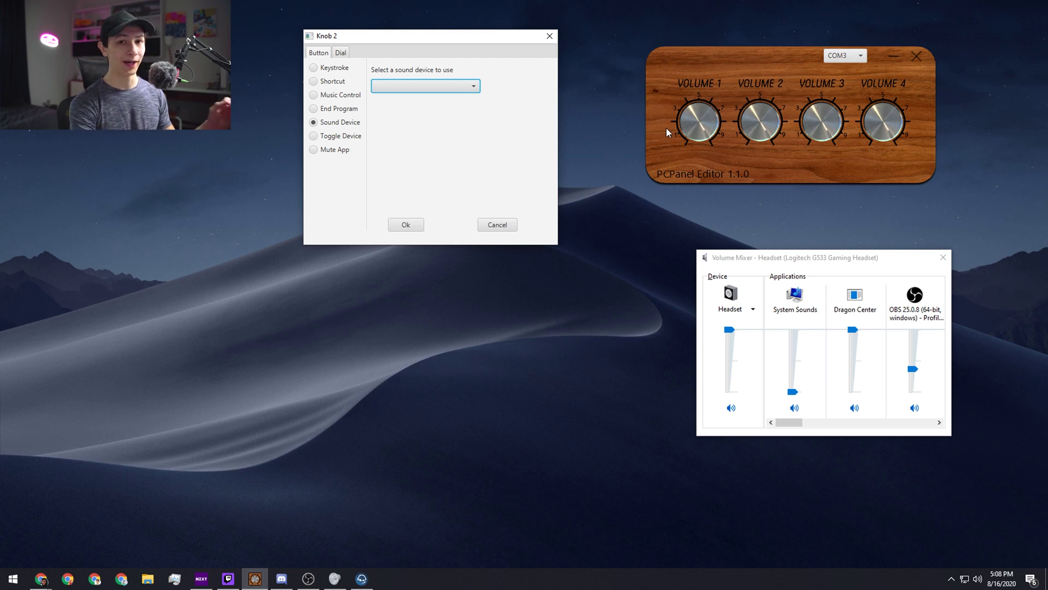
# - Set Knob 2's button to Toggle Device between Rode Microphone and Headset Microphone, and save
pyautogui.click(349, 140)
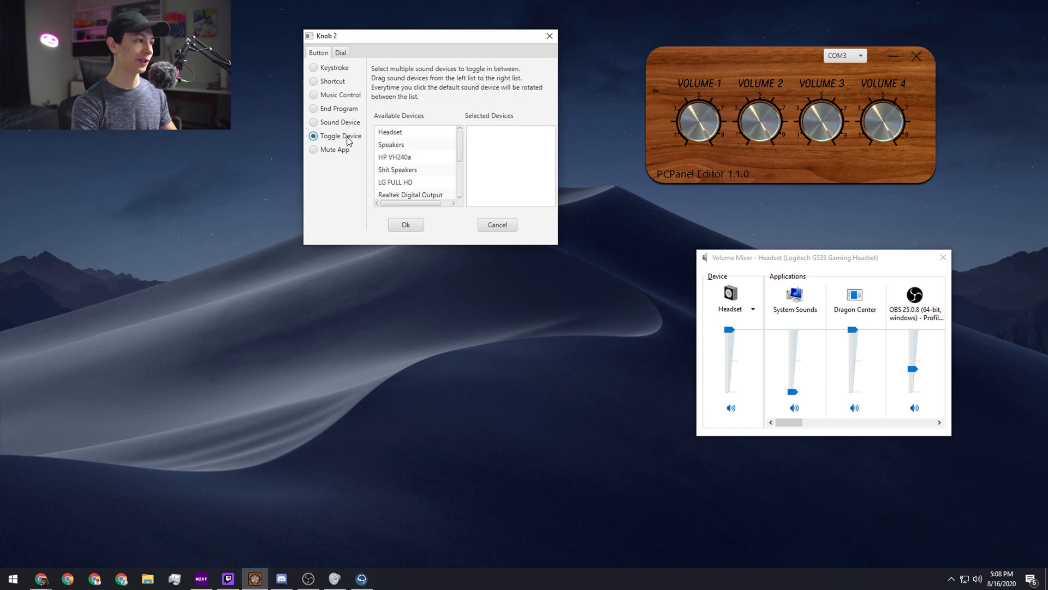
pyautogui.moveTo(457, 40); pyautogui.dragTo(420, 36)
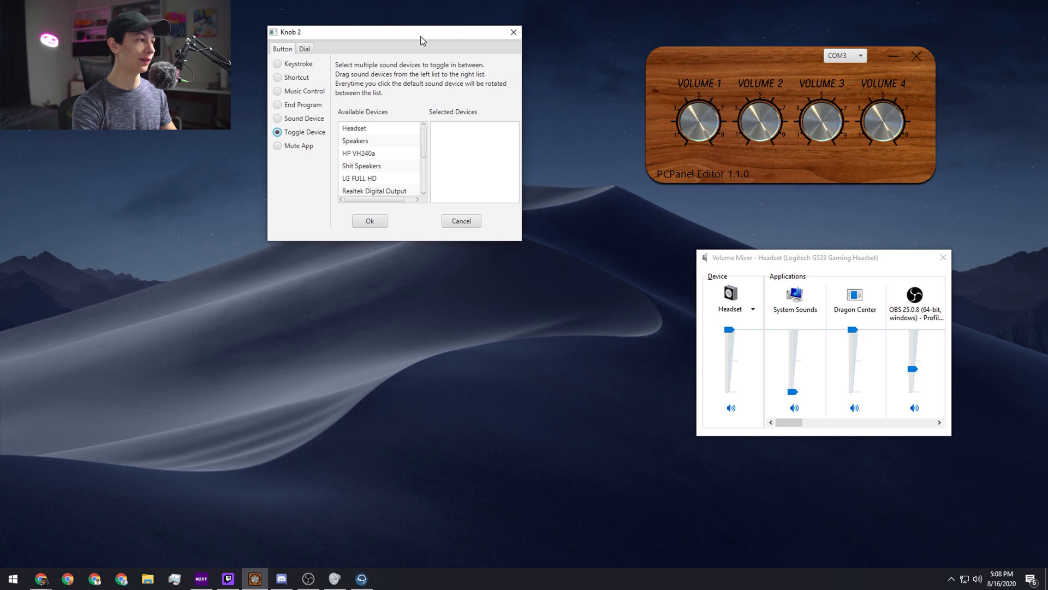
pyautogui.scroll(-2, 368, 168)
pyautogui.click(368, 165)
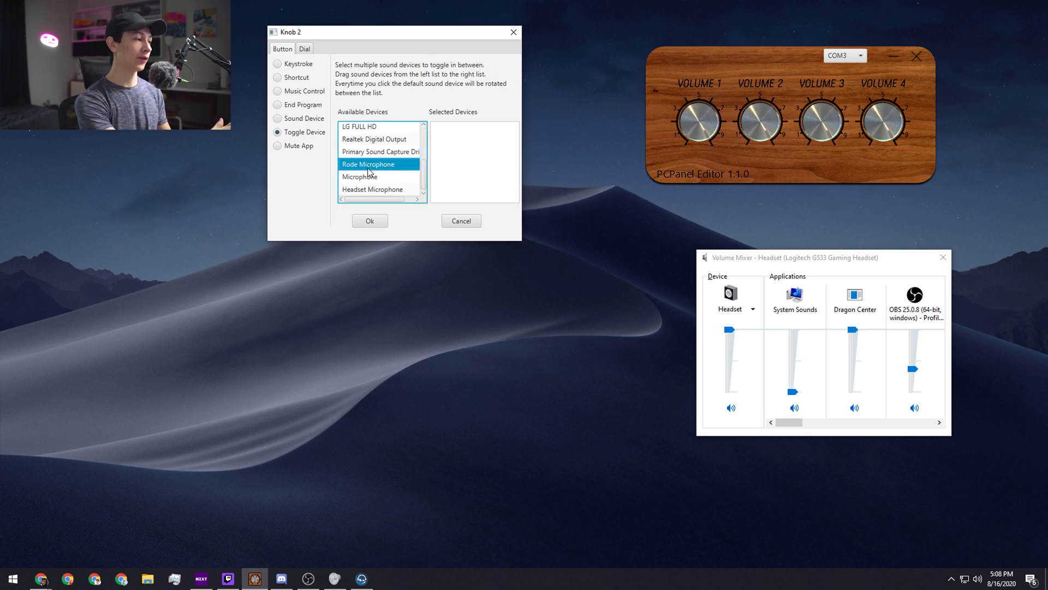
pyautogui.moveTo(368, 169); pyautogui.dragTo(453, 161)
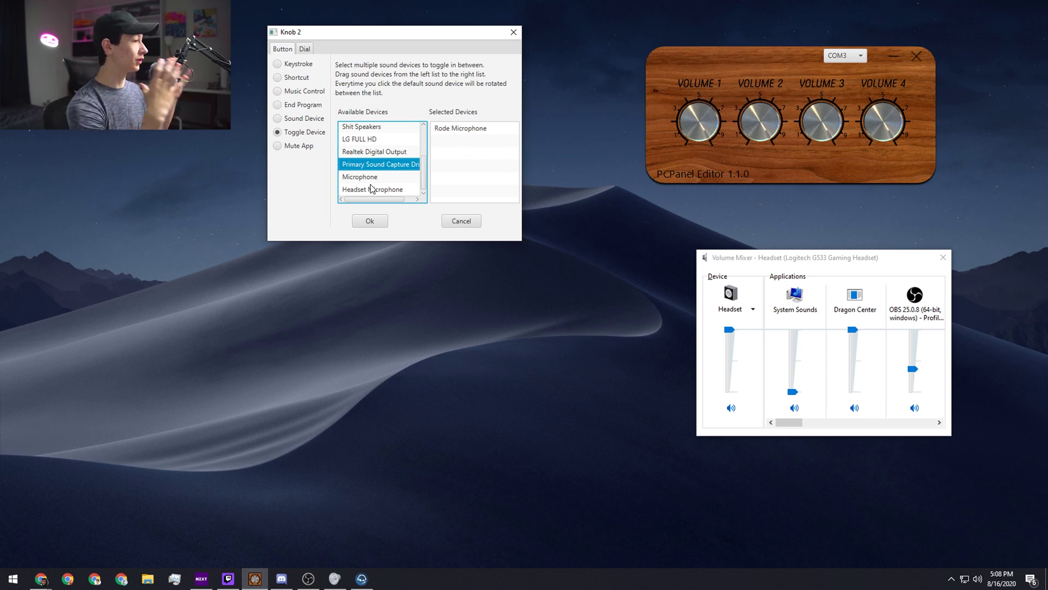
pyautogui.moveTo(370, 189); pyautogui.dragTo(475, 181)
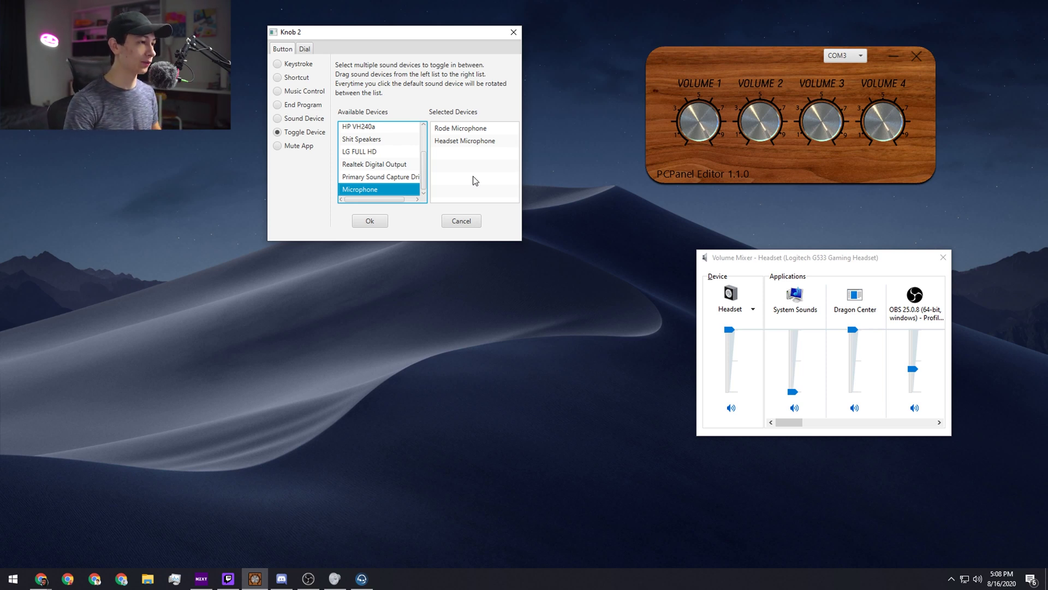
pyautogui.click(369, 220)
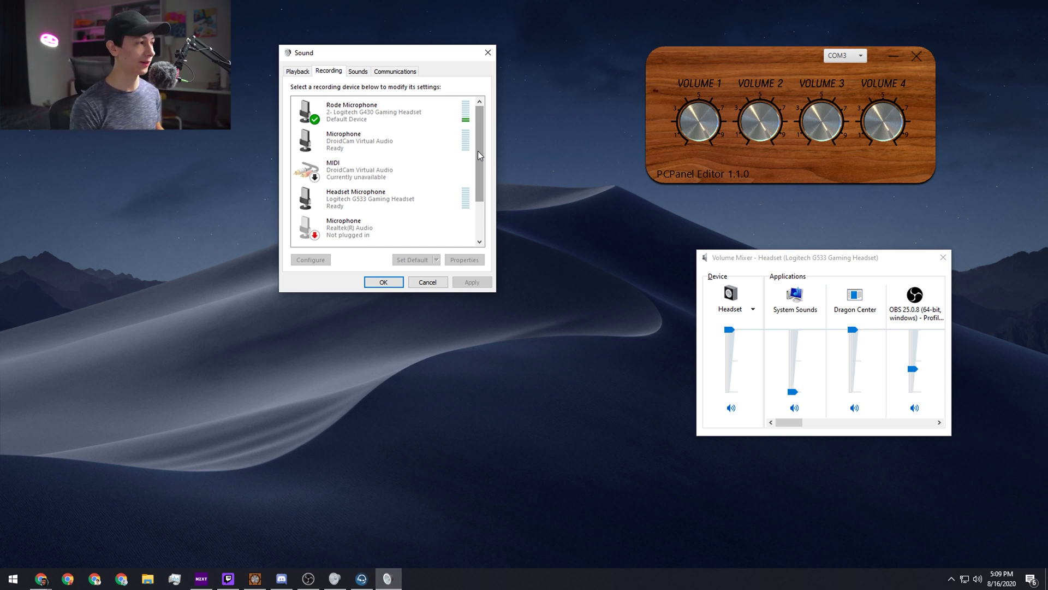
# - Select the Rode Microphone recording device and open its properties
pyautogui.click(415, 112)
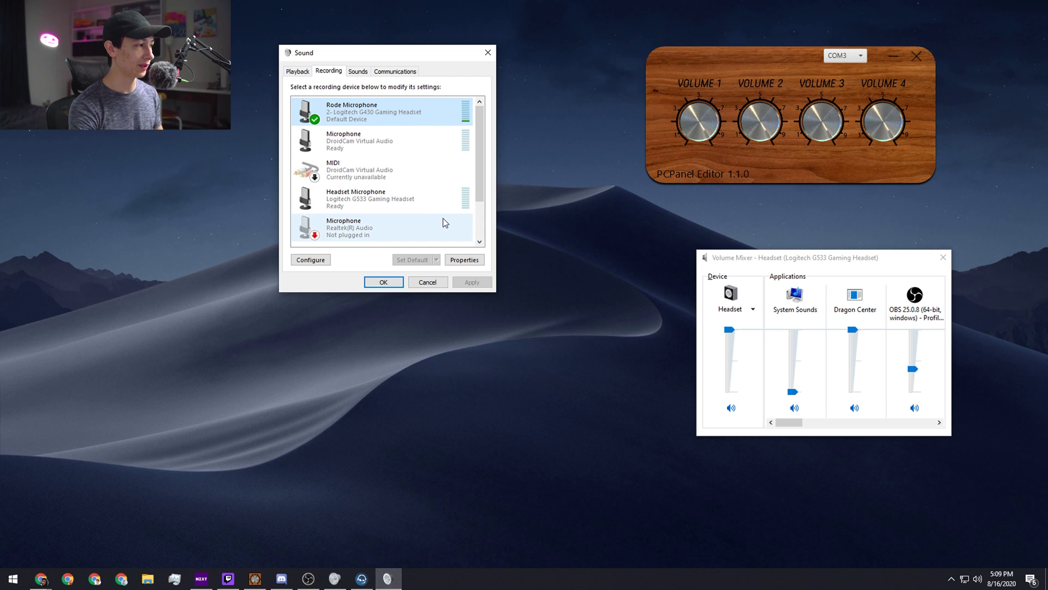
pyautogui.scroll(-2, 483, 169)
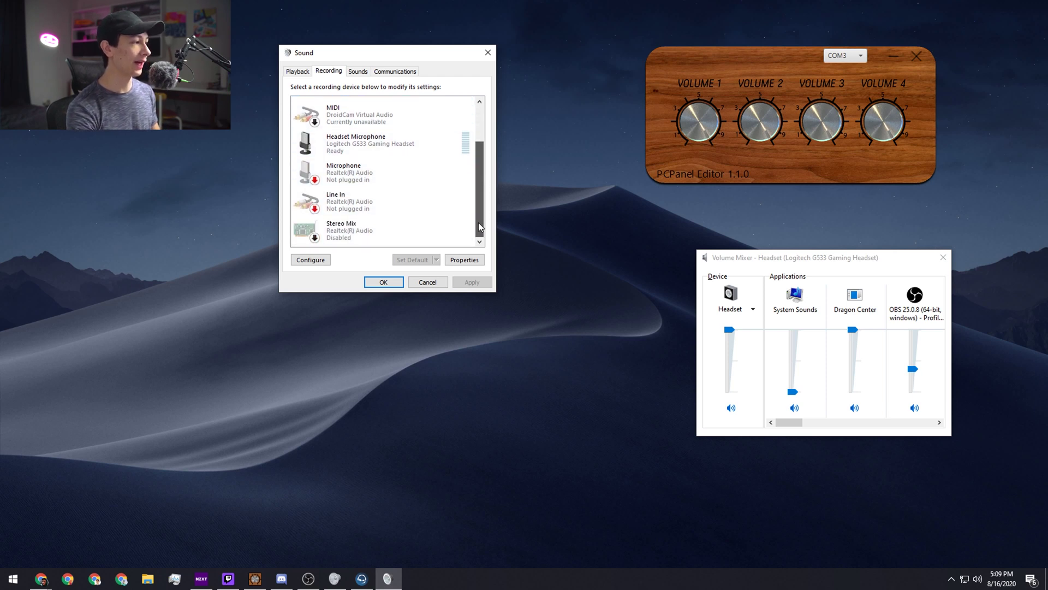
pyautogui.scroll(2, 436, 165)
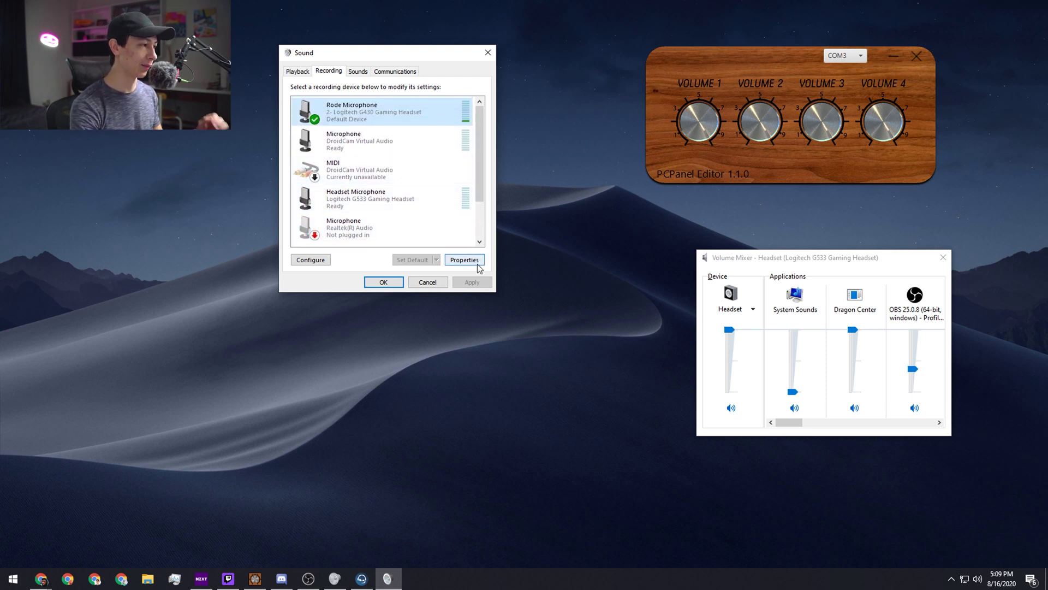
pyautogui.doubleClick(420, 105)
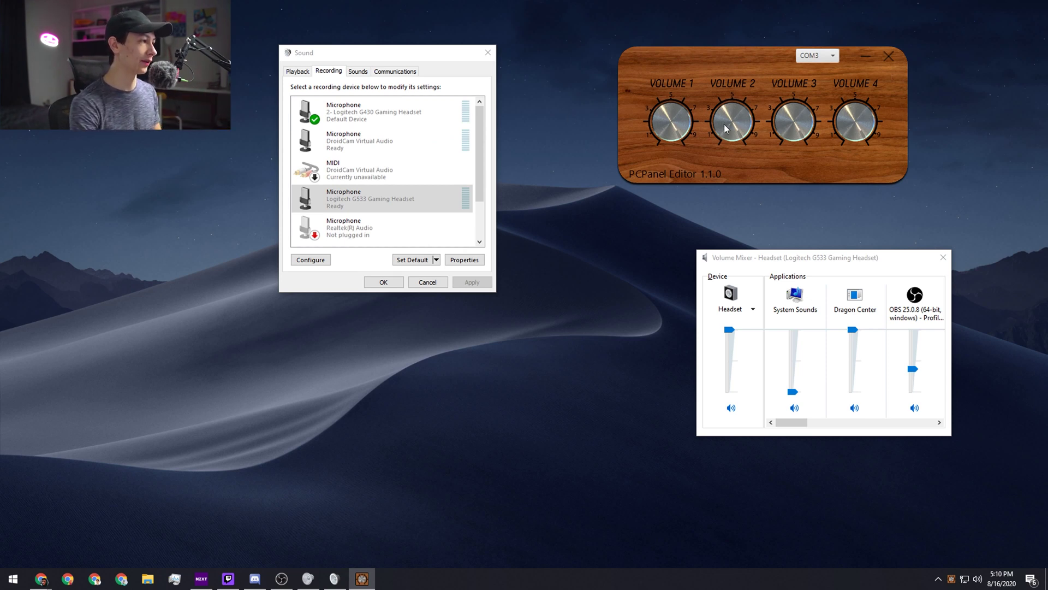
# - Select the G430 microphone, then the G533 headset microphone, and reopen Knob 2's button settings
pyautogui.scroll(-2, 479, 168)
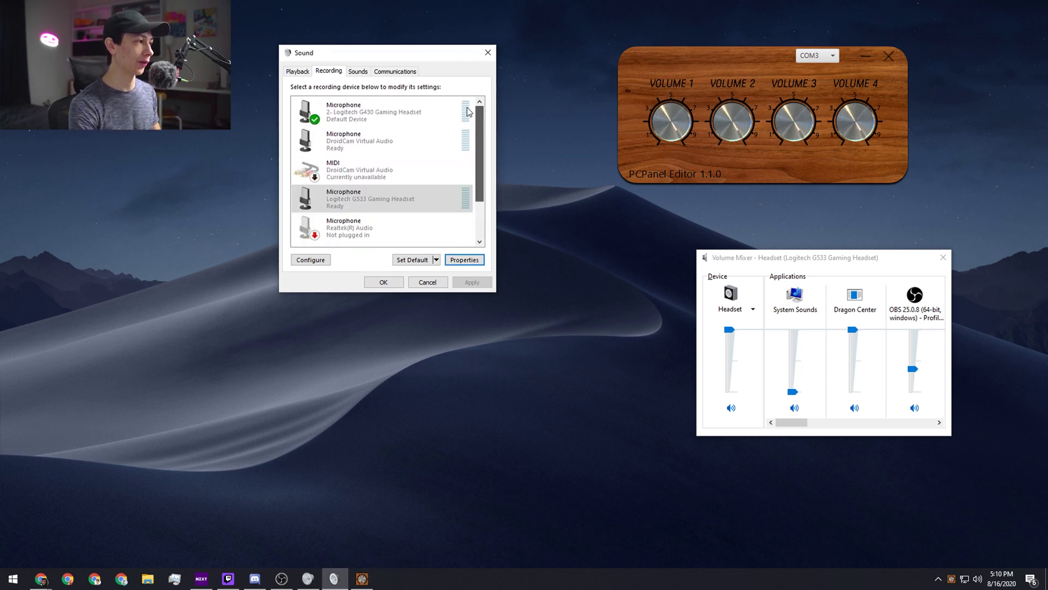
pyautogui.click(351, 117)
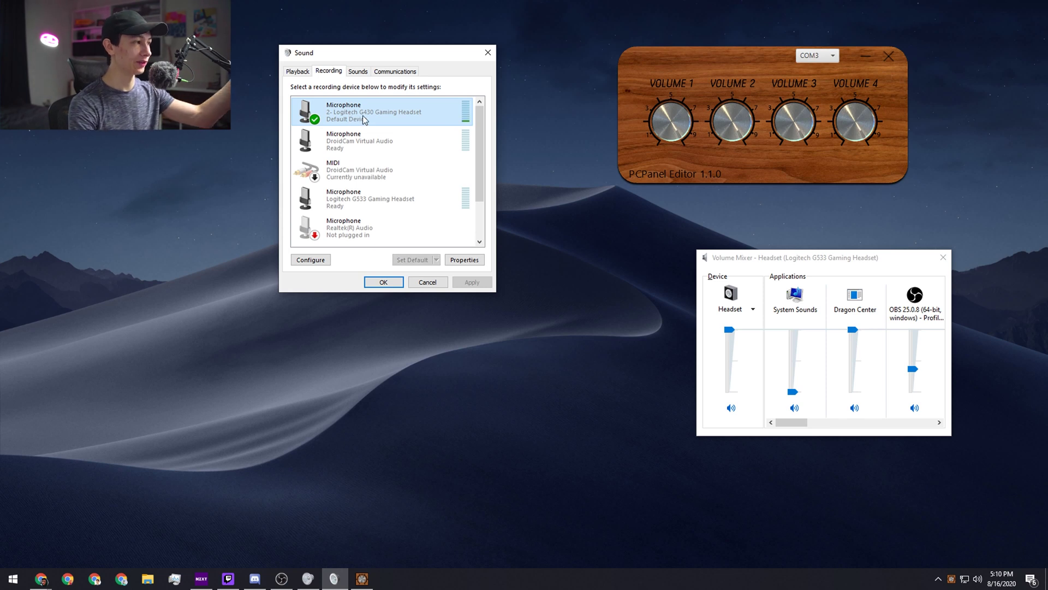
pyautogui.click(378, 197)
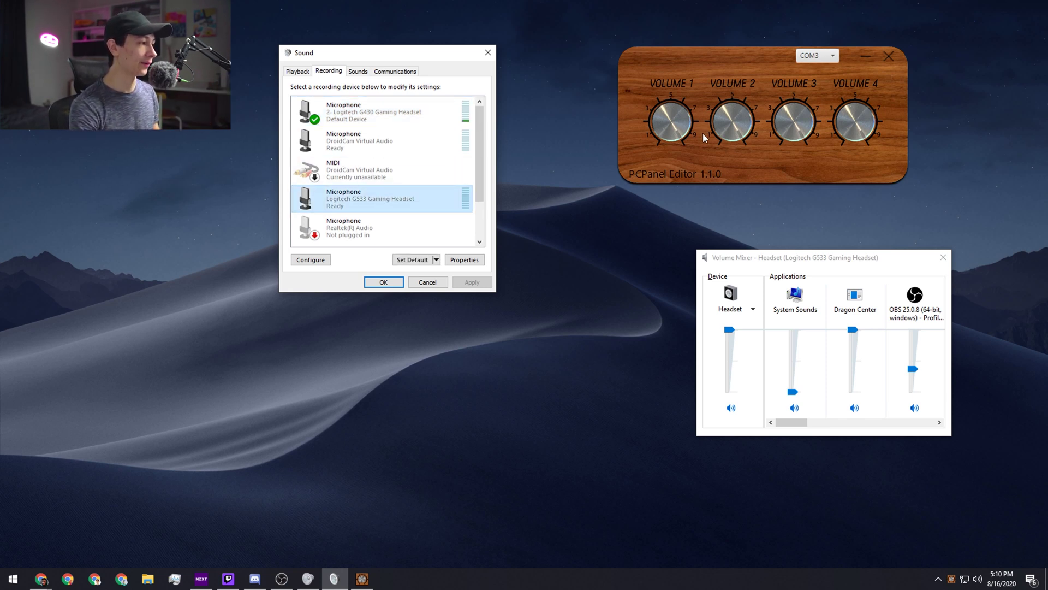
pyautogui.click(726, 131)
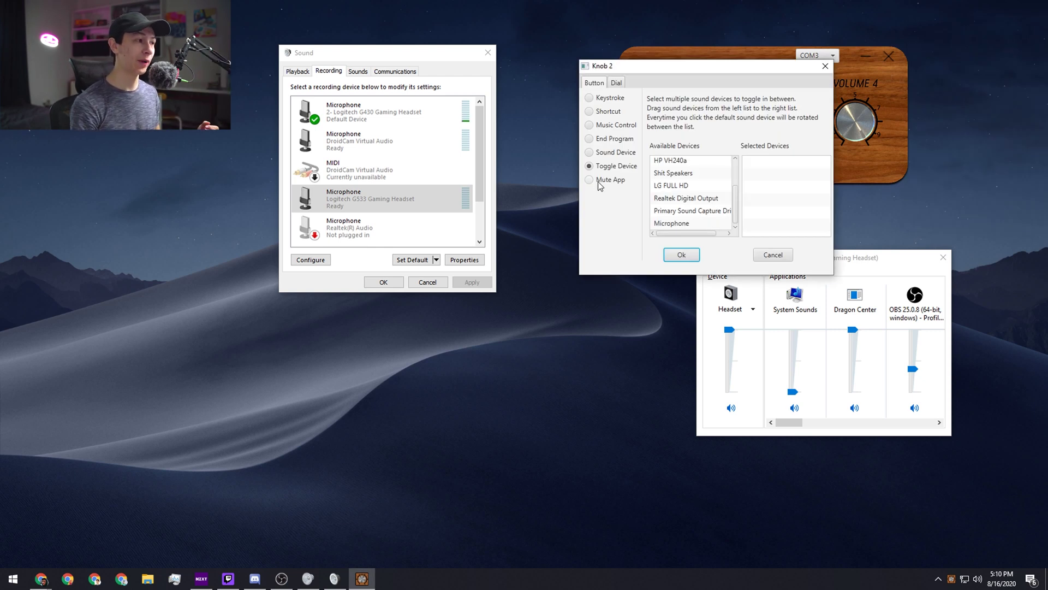
# - Rename the G430 headset microphone to 'Rode Microphone' and apply it
pyautogui.moveTo(737, 198)
pyautogui.mouseDown()
pyautogui.moveTo(738, 153)
pyautogui.moveTo(736, 198)
pyautogui.mouseUp()
pyautogui.click(698, 224)
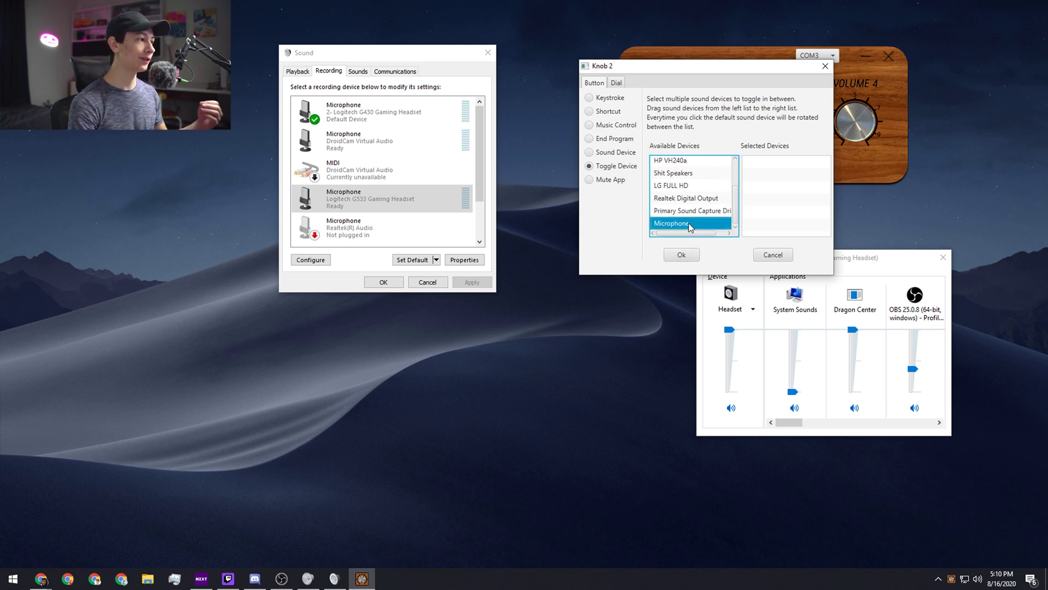
pyautogui.click(406, 118)
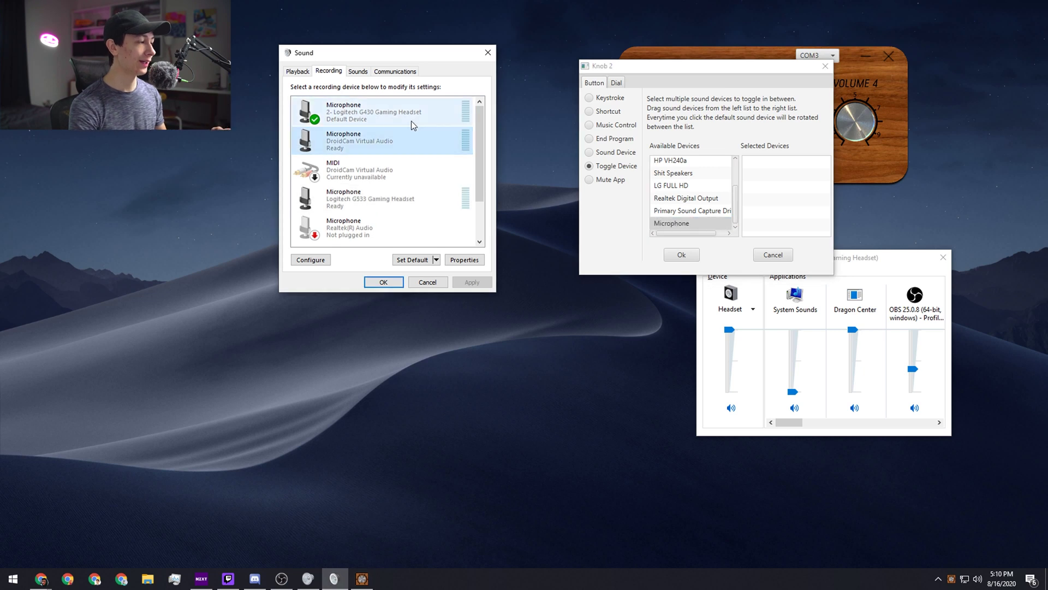
pyautogui.click(464, 260)
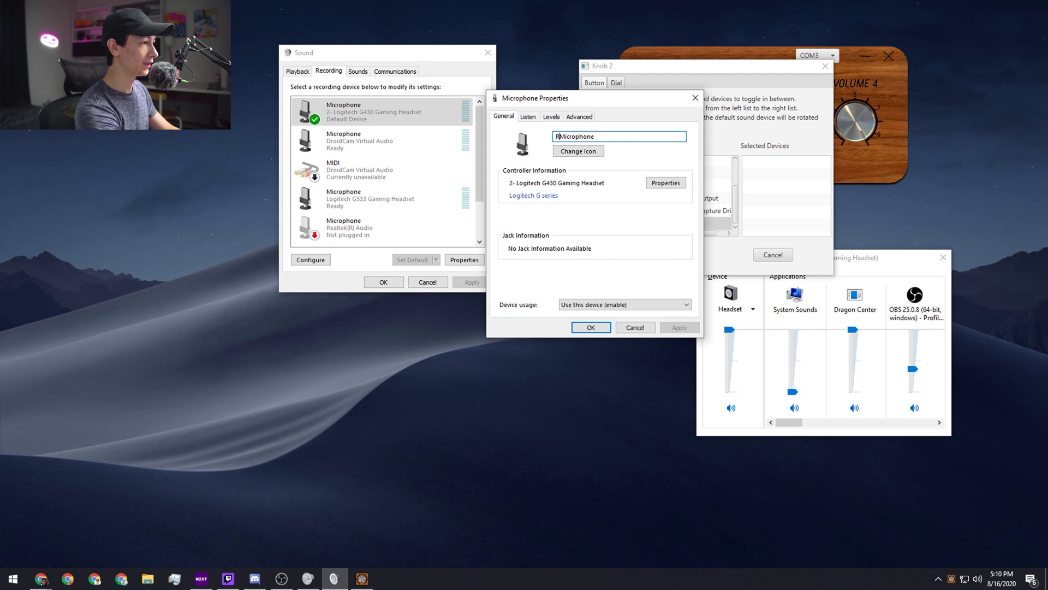
pyautogui.click(679, 328)
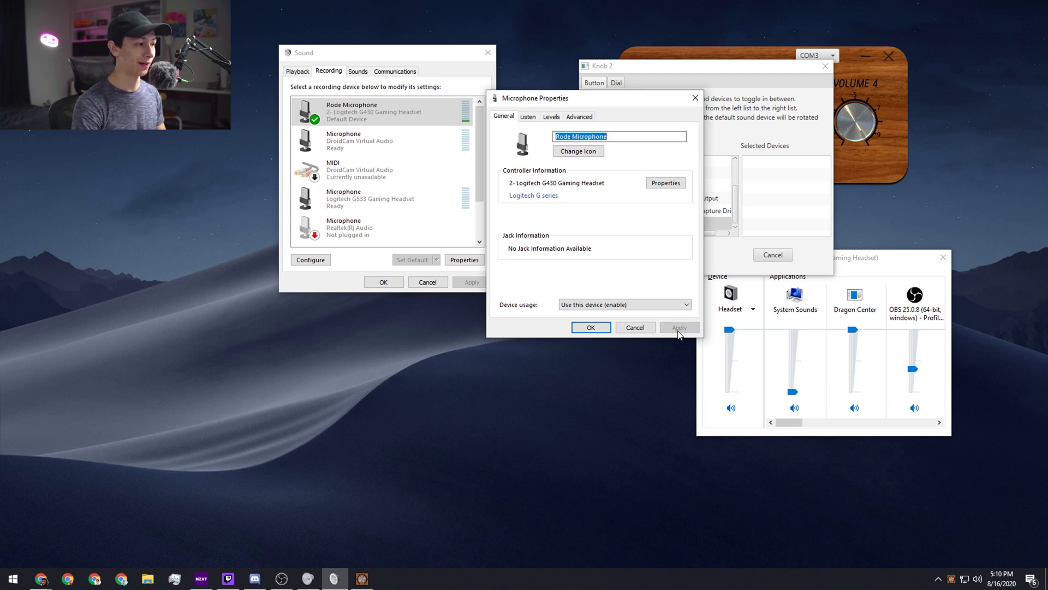
pyautogui.click(591, 327)
# - Rename the G533 headset microphone to 'Headset Microphone' and apply it
pyautogui.click(464, 260)
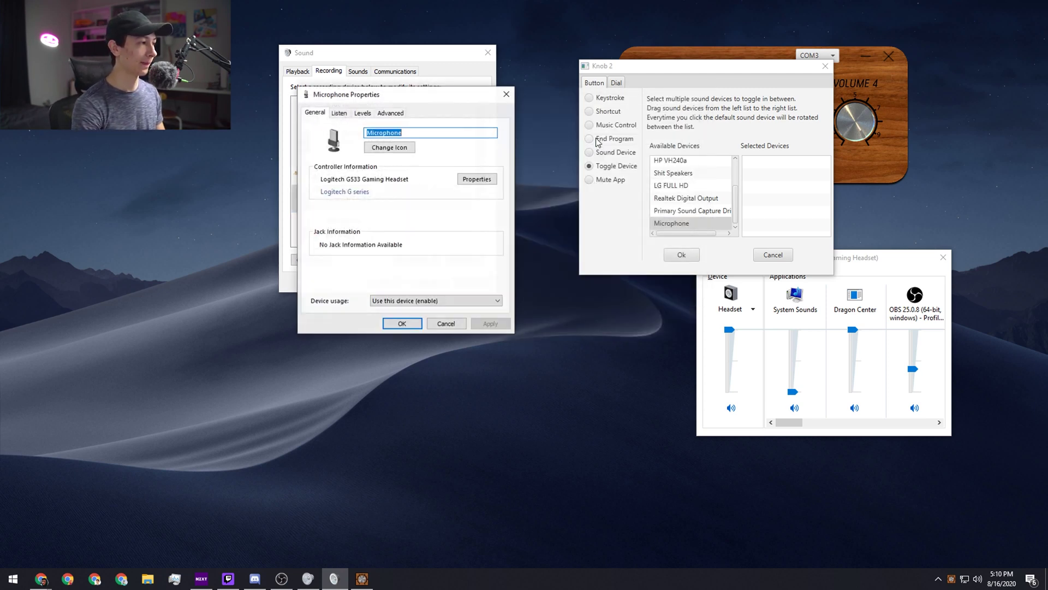
pyautogui.moveTo(408, 94); pyautogui.dragTo(709, 121)
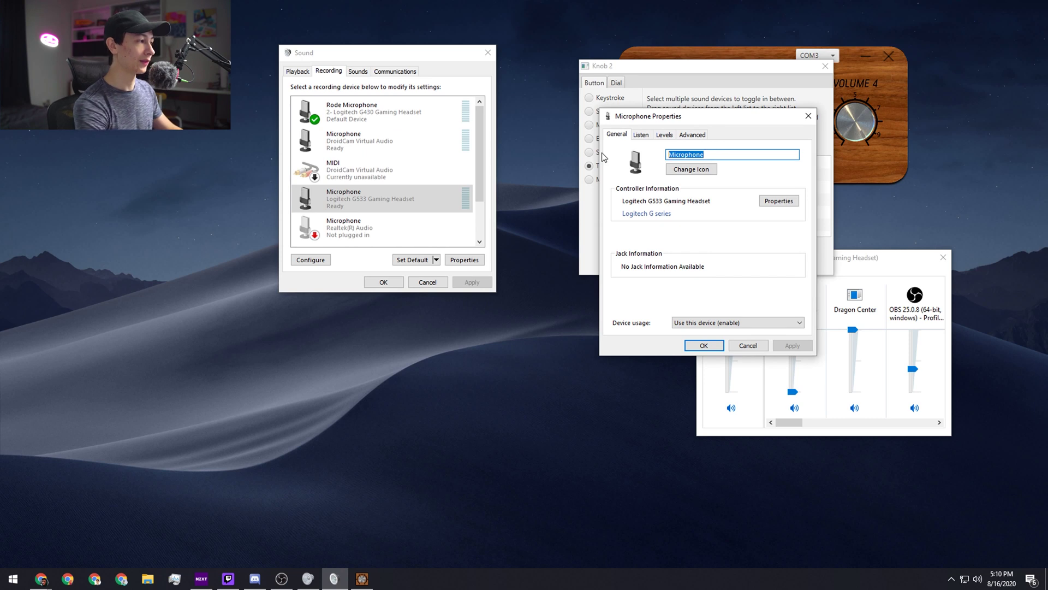
pyautogui.press('Home')
pyautogui.write('Heads')
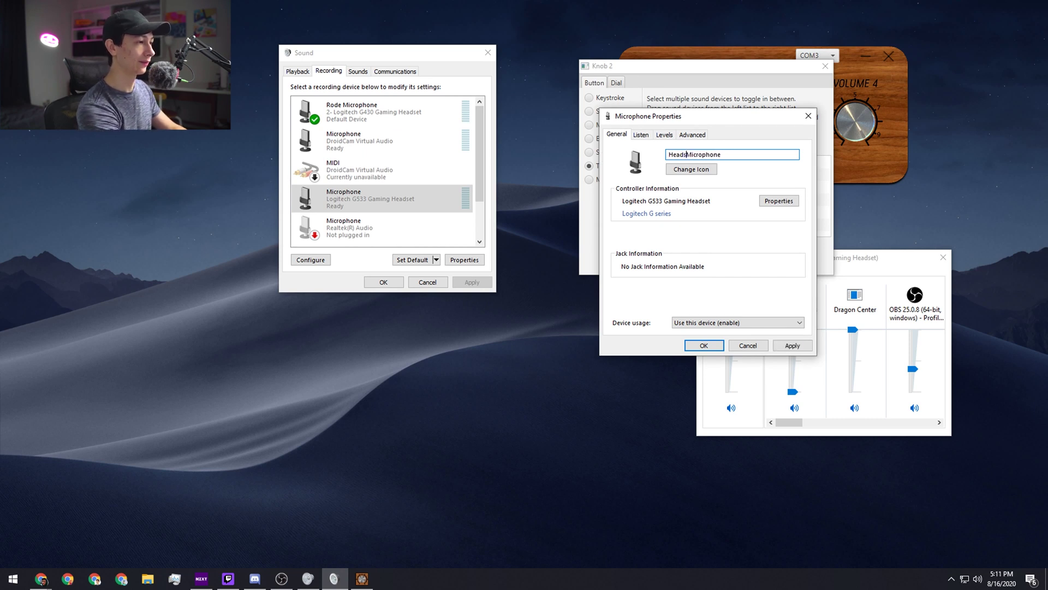
pyautogui.click(792, 345)
# - Add Headset Microphone to Knob 2's selected toggle devices and save
pyautogui.click(704, 345)
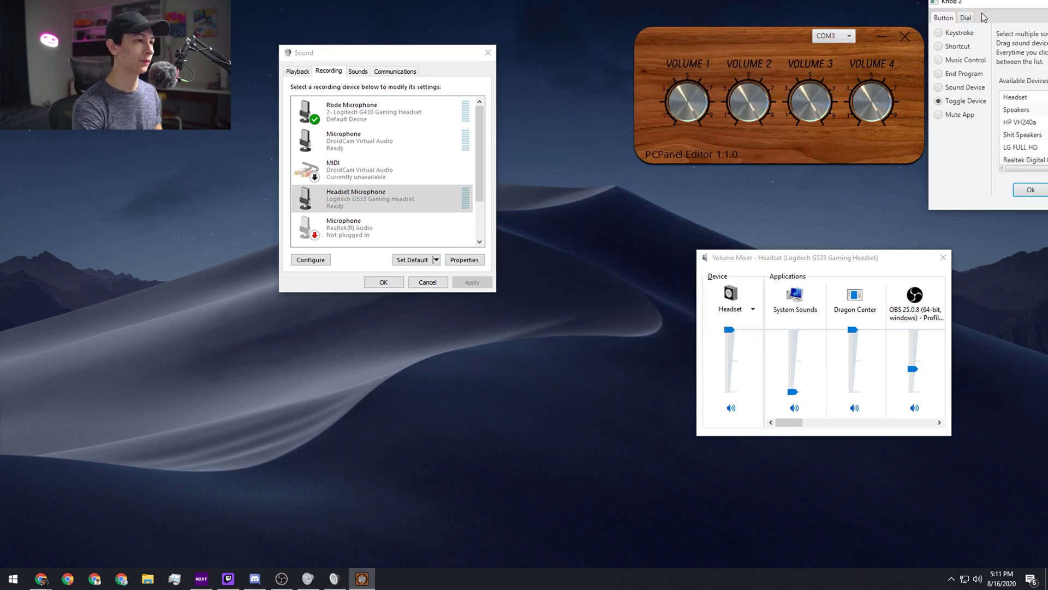
pyautogui.scroll(-2, 741, 274)
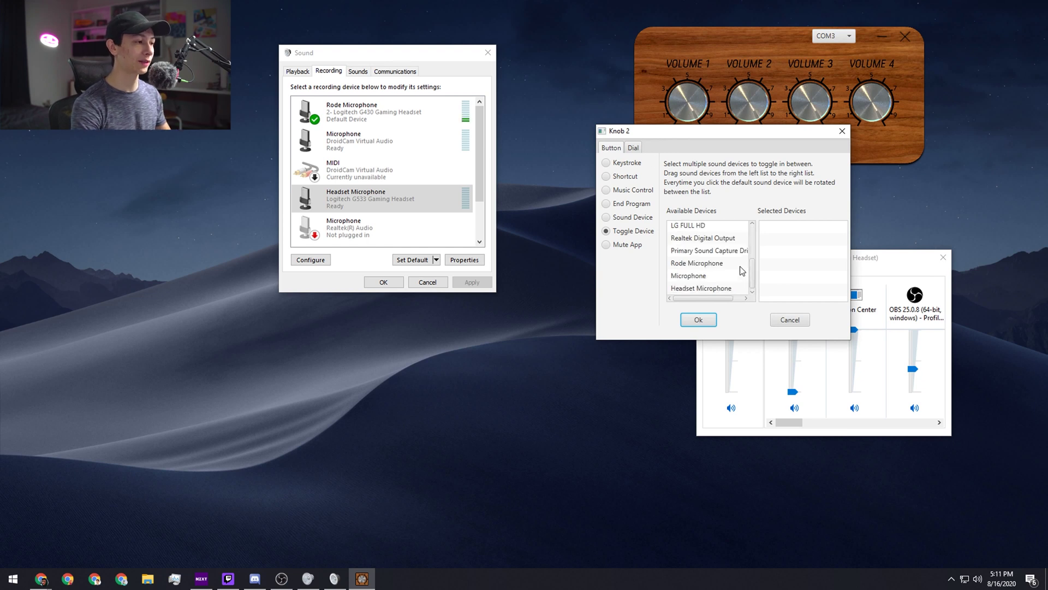
pyautogui.click(690, 289)
pyautogui.moveTo(690, 289); pyautogui.dragTo(803, 280)
pyautogui.click(698, 319)
# - Confirm Knob 1 toggles between Headset and the Realtek speakers, and save
pyautogui.click(687, 101)
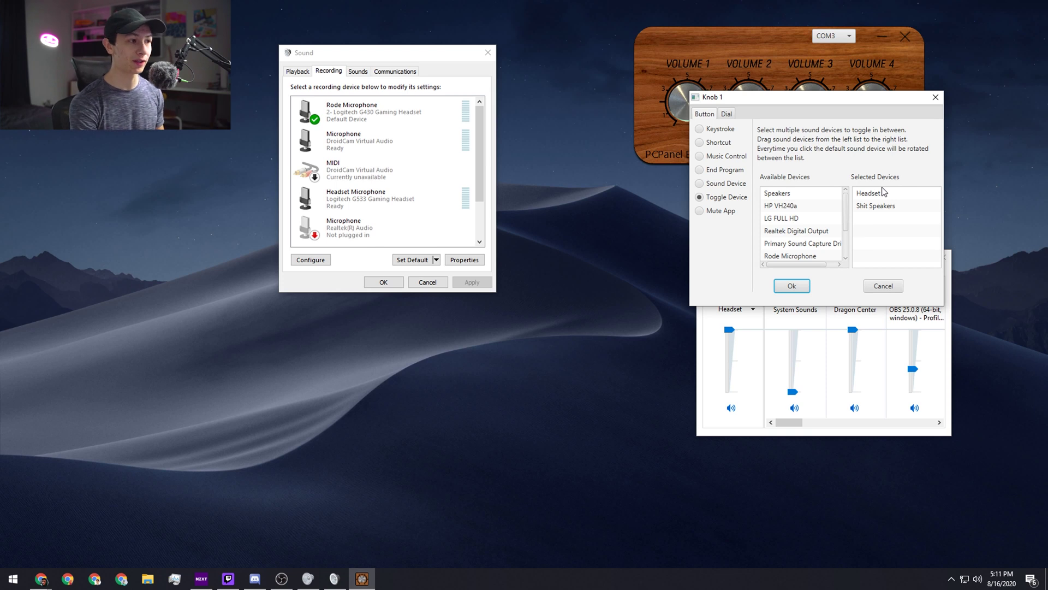
pyautogui.moveTo(856, 100); pyautogui.dragTo(682, 92)
pyautogui.click(720, 194)
pyautogui.click(721, 188)
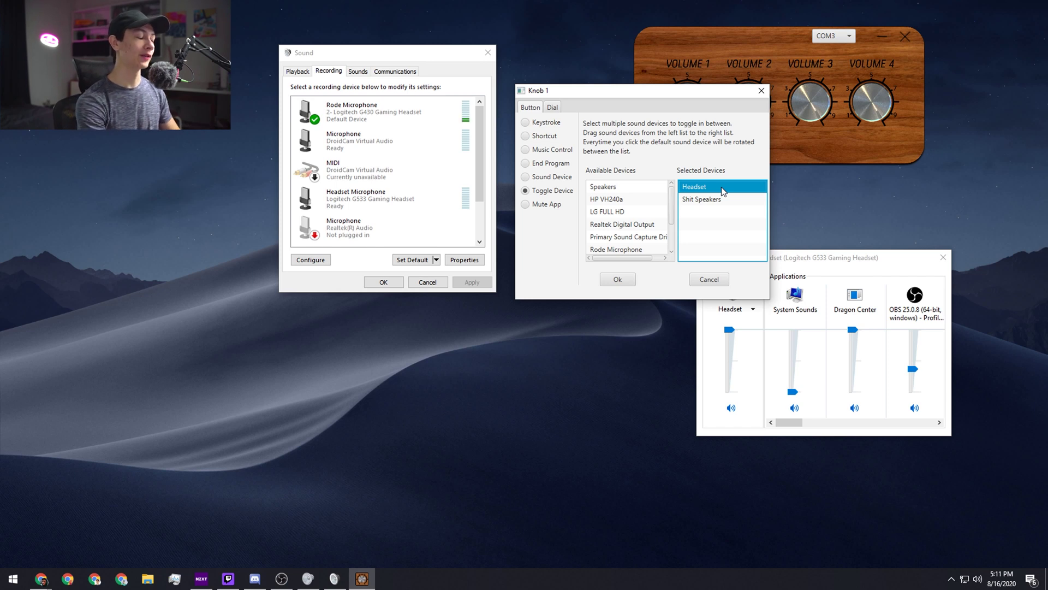
pyautogui.click(725, 198)
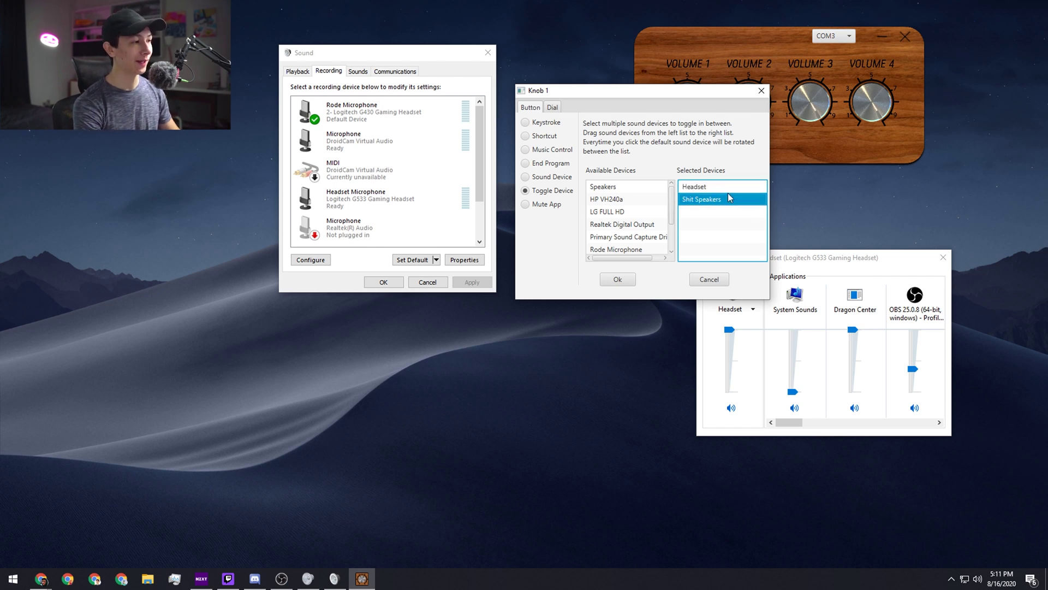
pyautogui.click(617, 279)
# - Show the Windows Sound playback devices list, with Headset as default
pyautogui.click(298, 71)
pyautogui.scroll(-3, 451, 159)
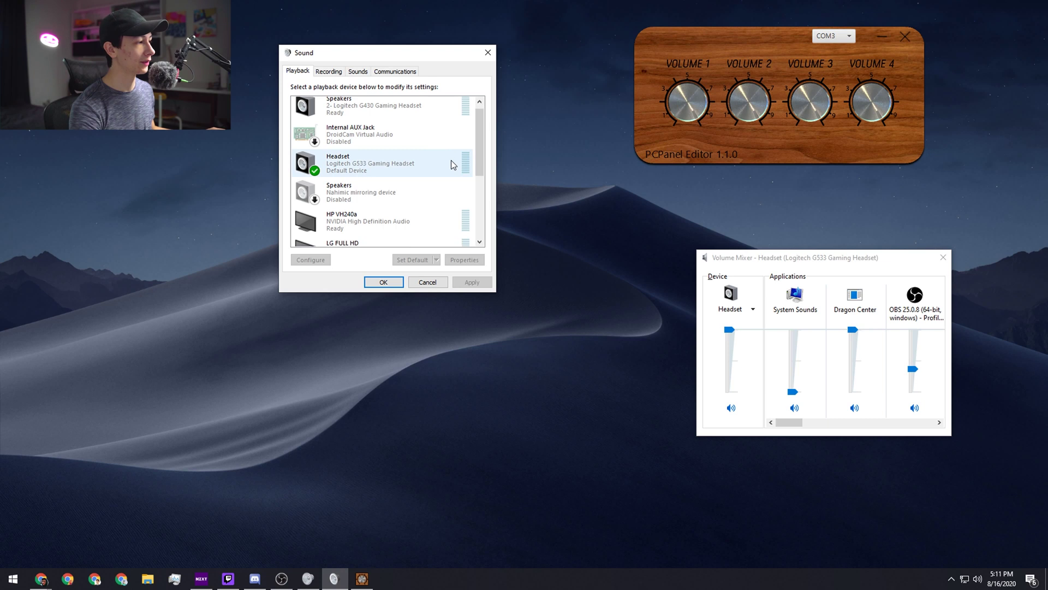
pyautogui.scroll(-3, 451, 161)
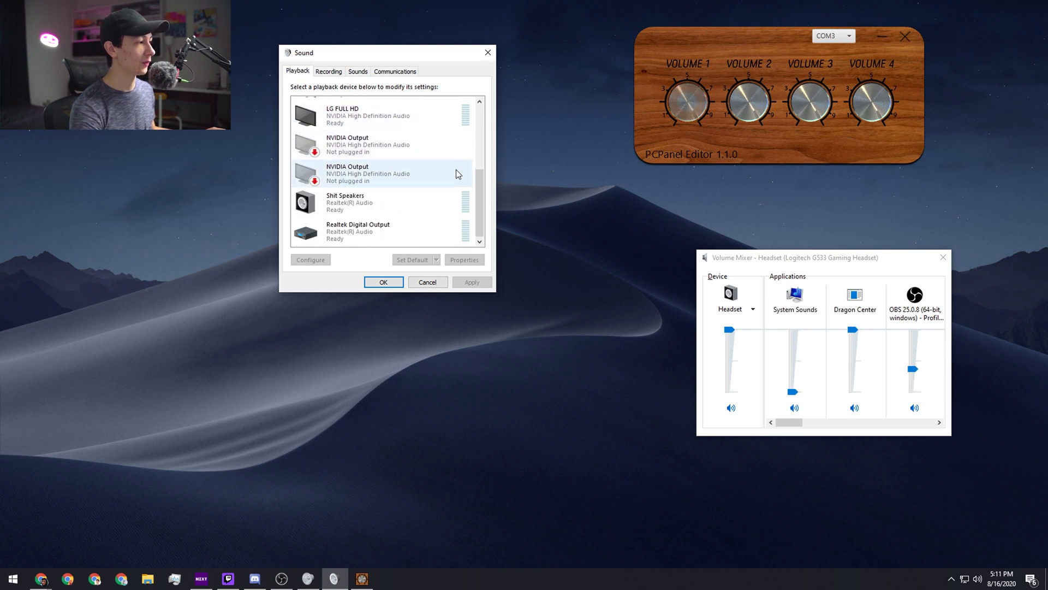
# - Close the Sound dialog, Volume Mixer and editor, then confirm PCPanel's tray icon
pyautogui.click(384, 282)
pyautogui.click(943, 257)
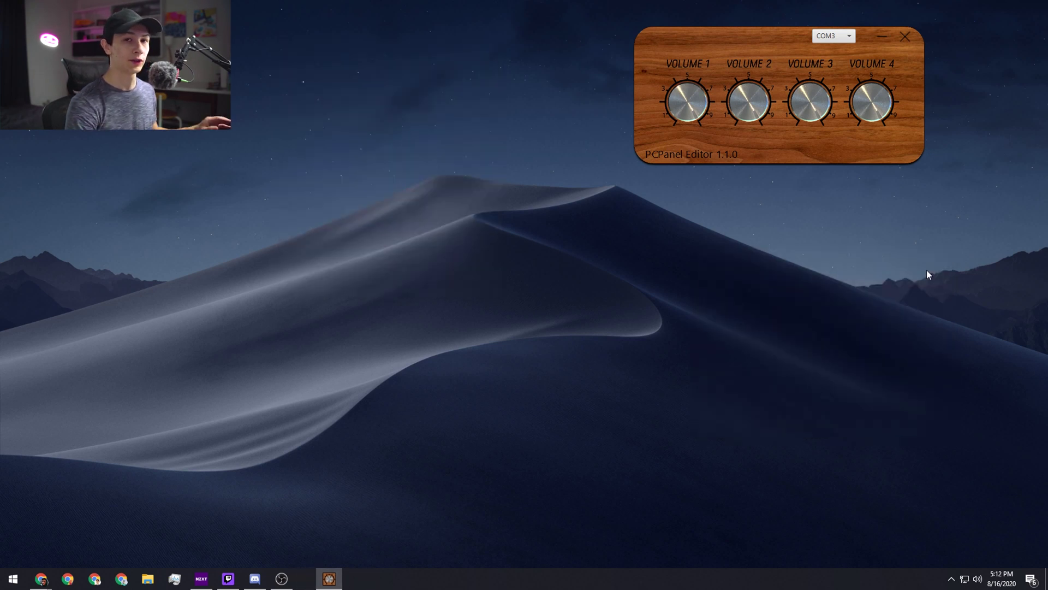
pyautogui.click(905, 36)
pyautogui.click(951, 579)
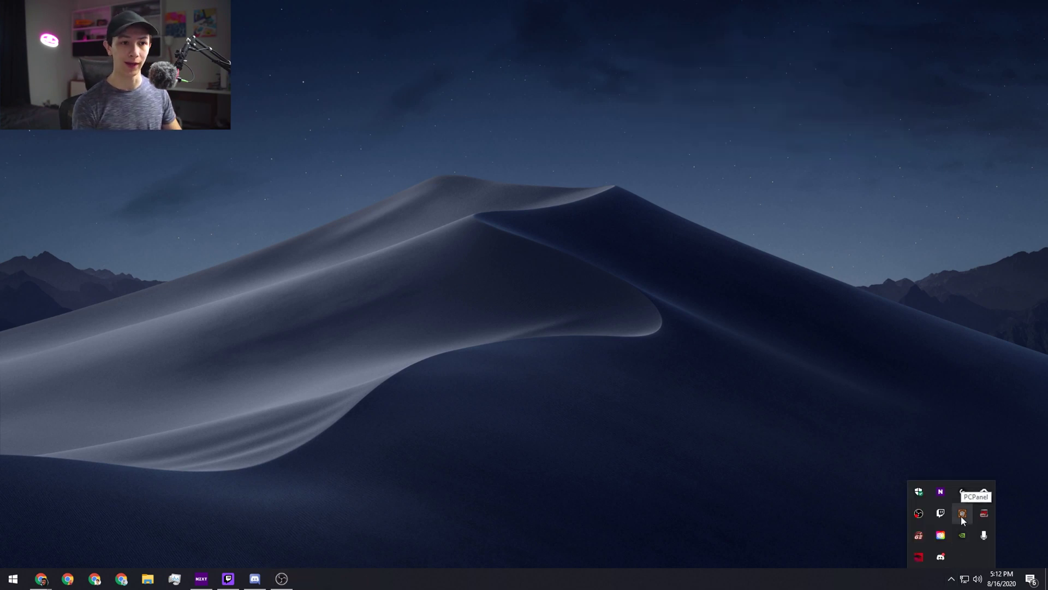
pyautogui.click(933, 456)
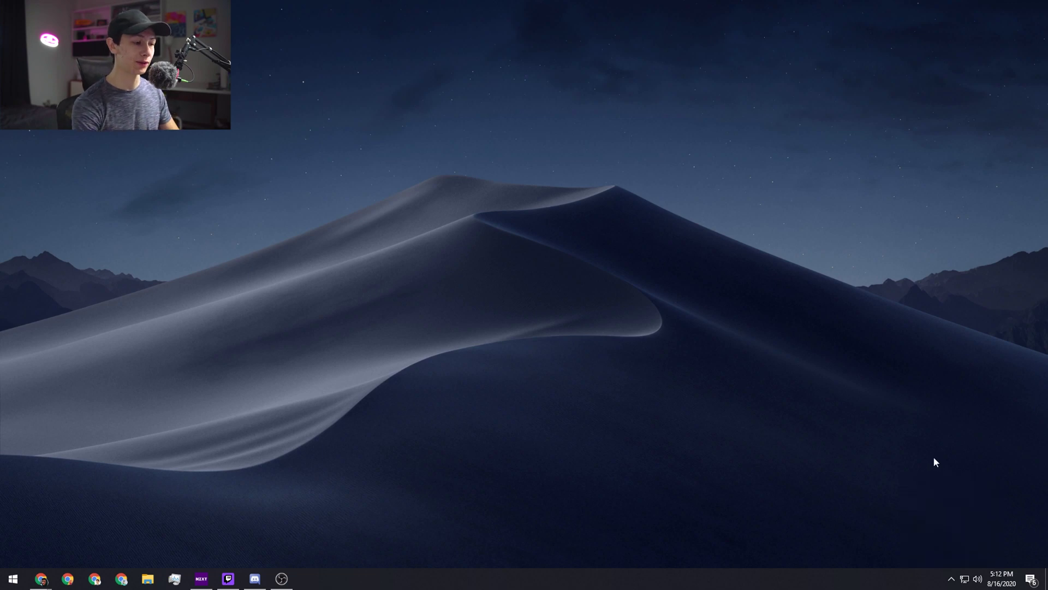